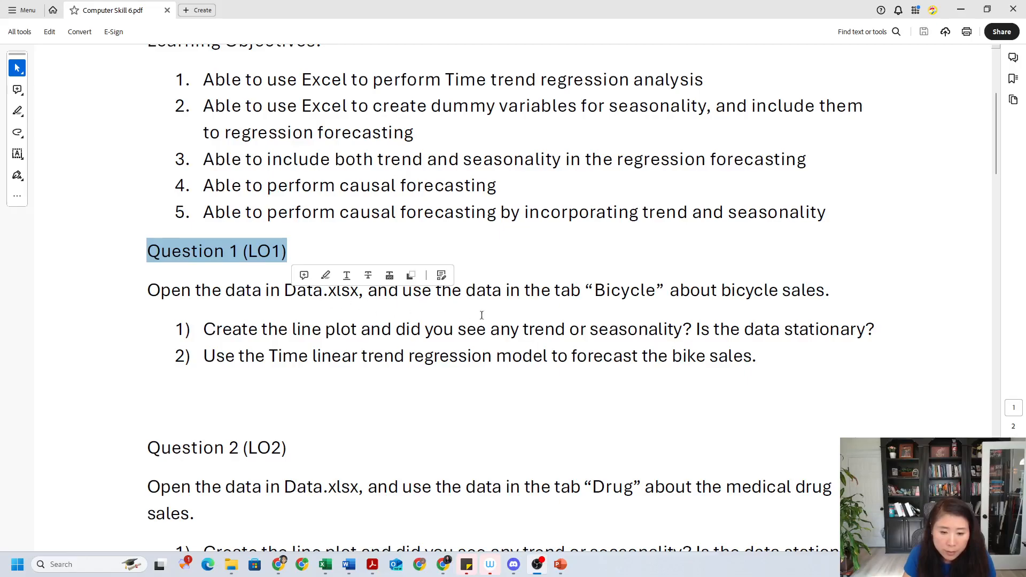
Step: Switch to the Data-Computer Skill 6 workbook in Excel and review the Year and Sales columns on the Bicycle sheet
left_click(326, 564)
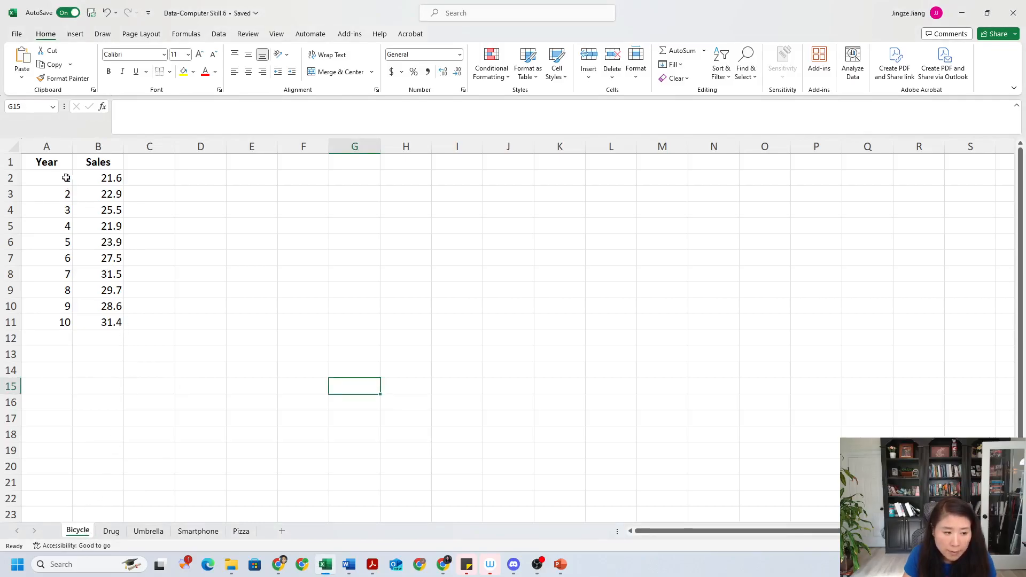
left_click_drag(52, 163, 54, 322)
left_click_drag(98, 162, 100, 319)
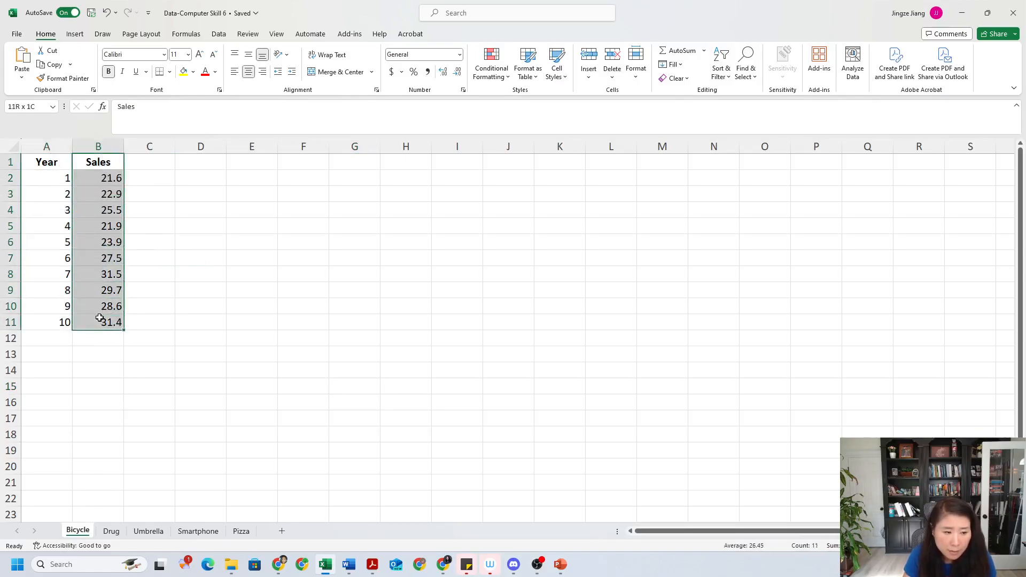
left_click(119, 180)
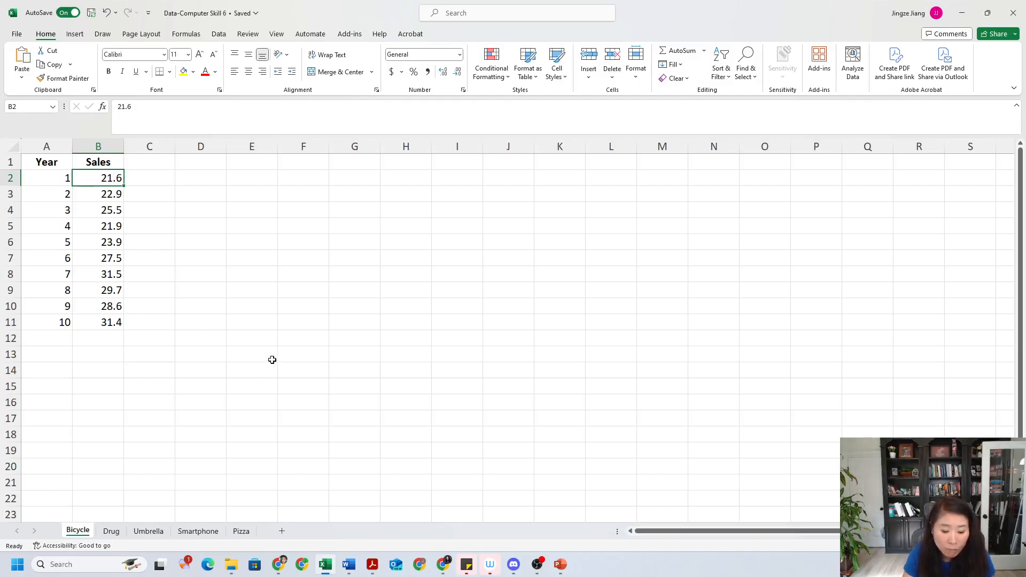
left_click(331, 433)
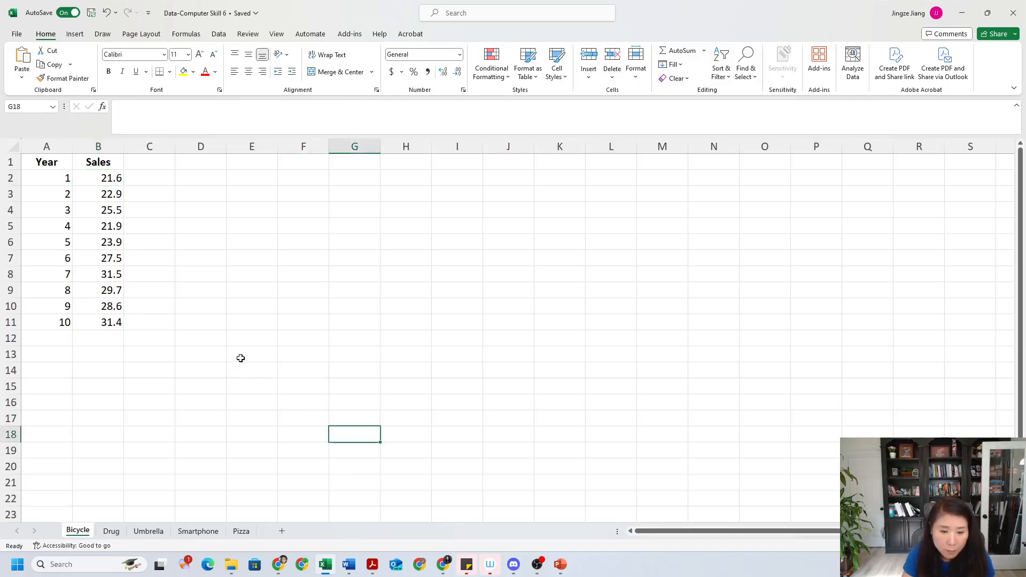
Step: Reread Question 1 in the Computer Skill 6 PDF in Acrobat and return to the Excel workbook
left_click(373, 564)
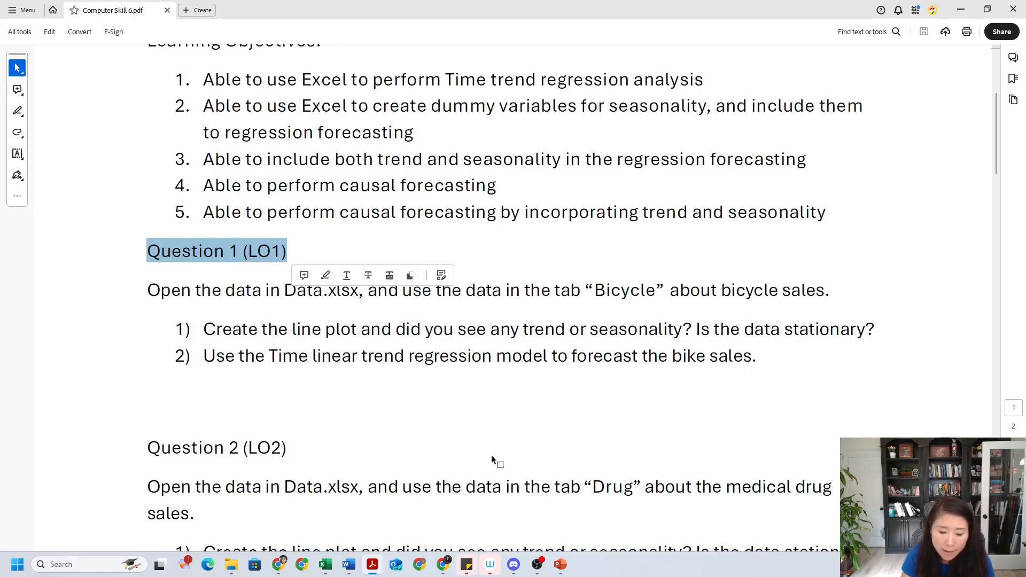
mouse_move(326, 564)
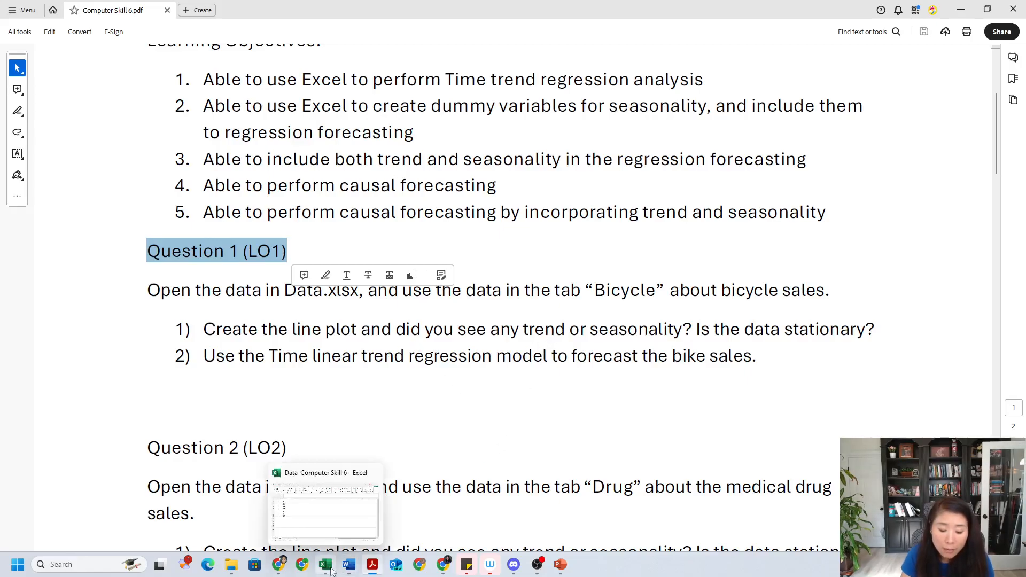
left_click(330, 519)
Step: Insert a blank 2-D line chart on the Bicycle sheet with an empty cell selected
left_click(157, 254)
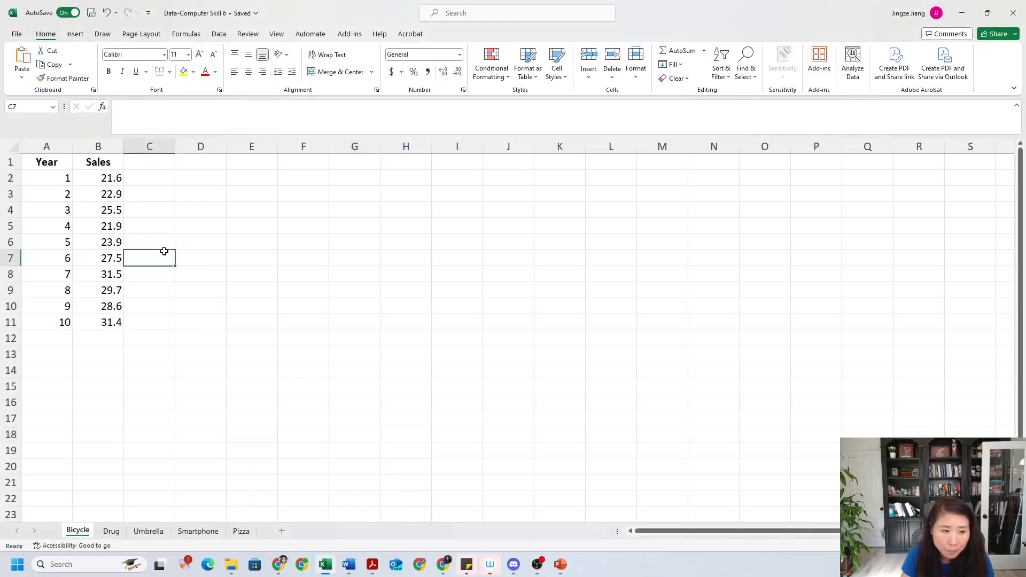
left_click(218, 271)
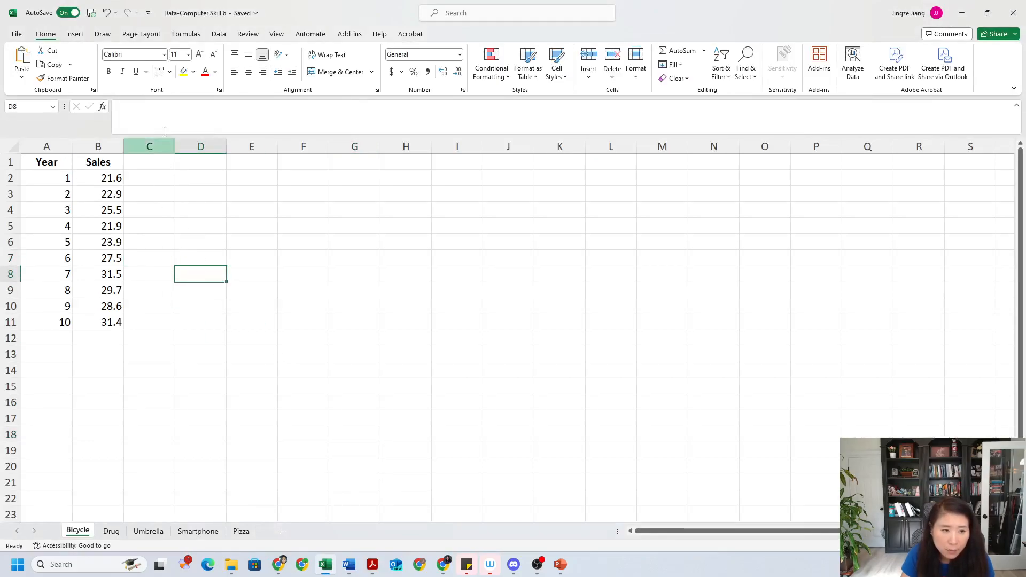
left_click(76, 37)
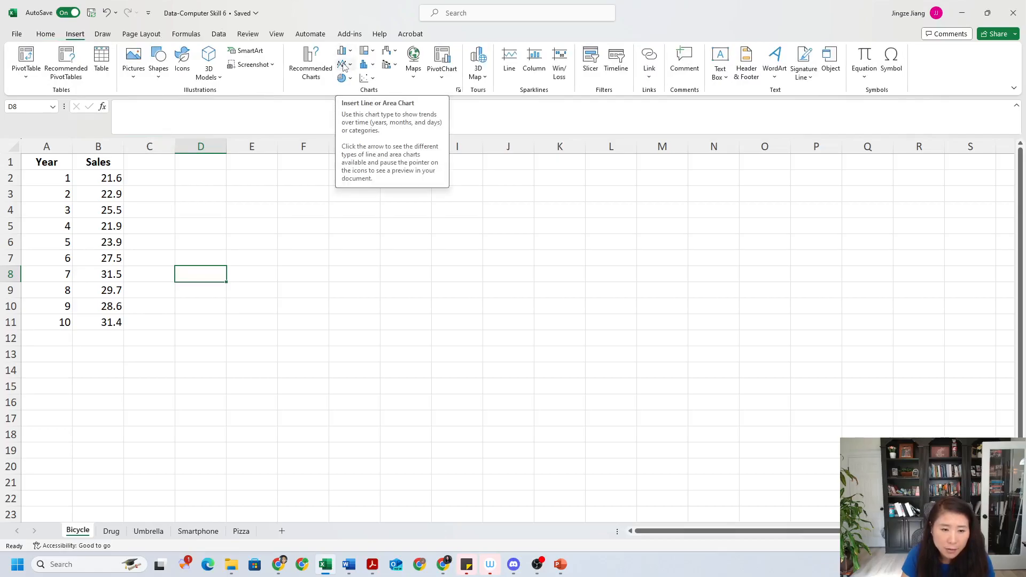
left_click(345, 66)
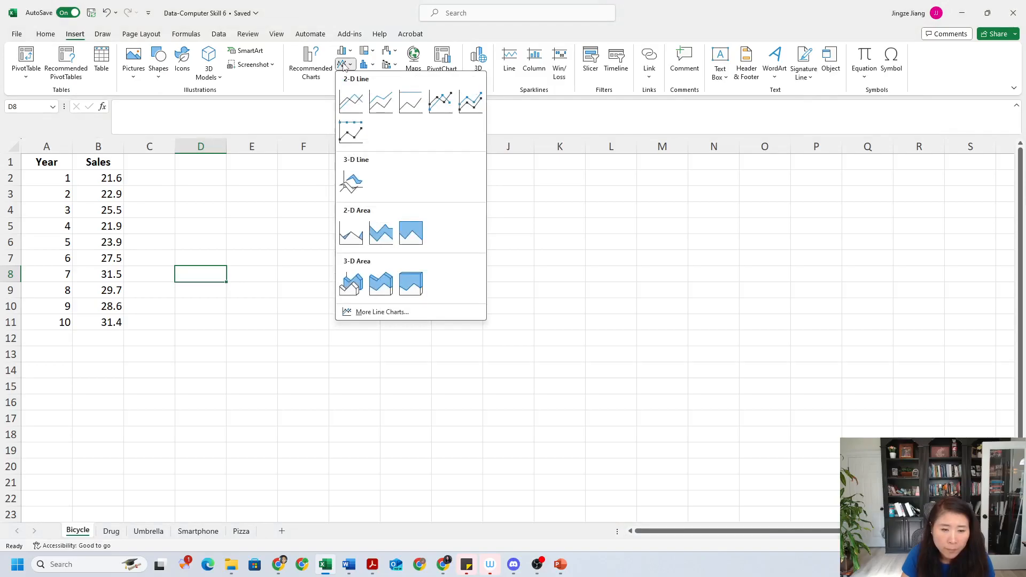
left_click(356, 105)
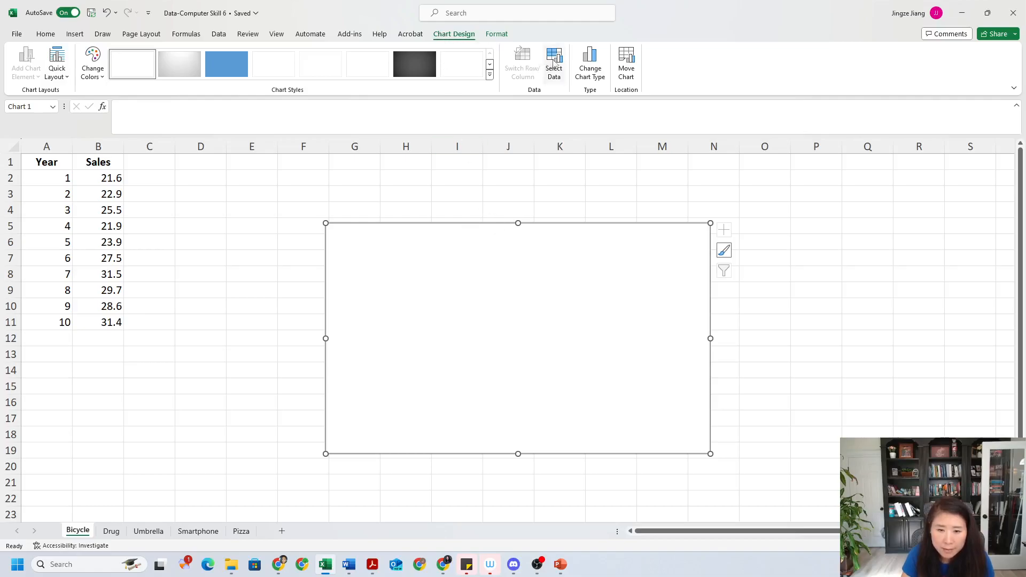
Step: Add a data series to the blank chart, taking its name from the Sales header in B1
left_click(554, 63)
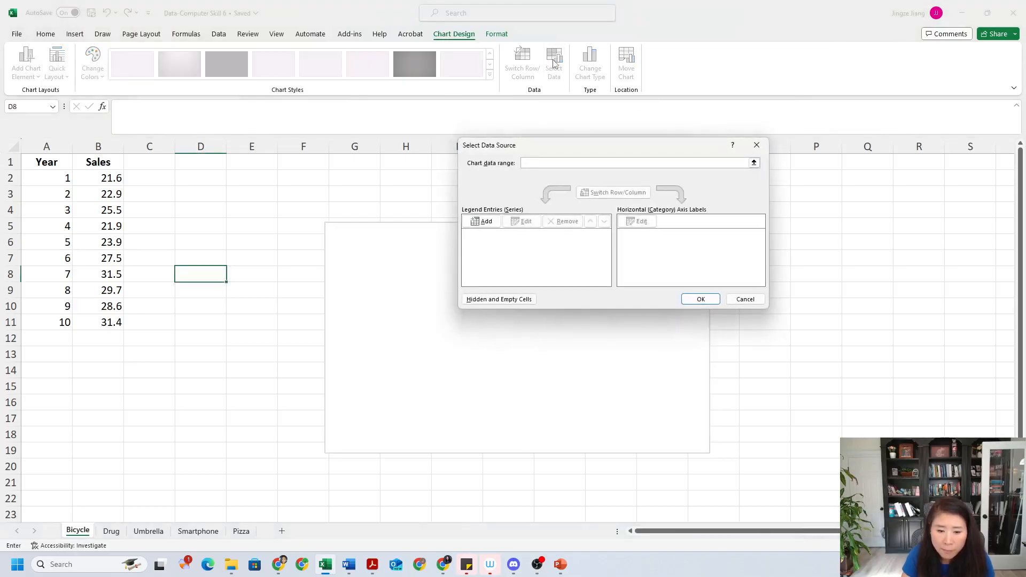
left_click(481, 221)
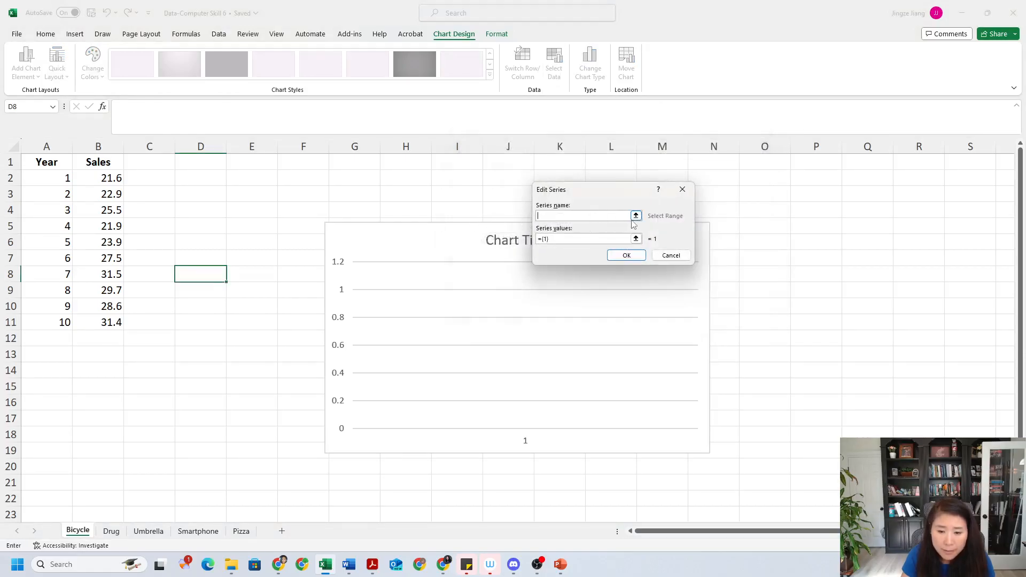
left_click(636, 215)
left_click(111, 162)
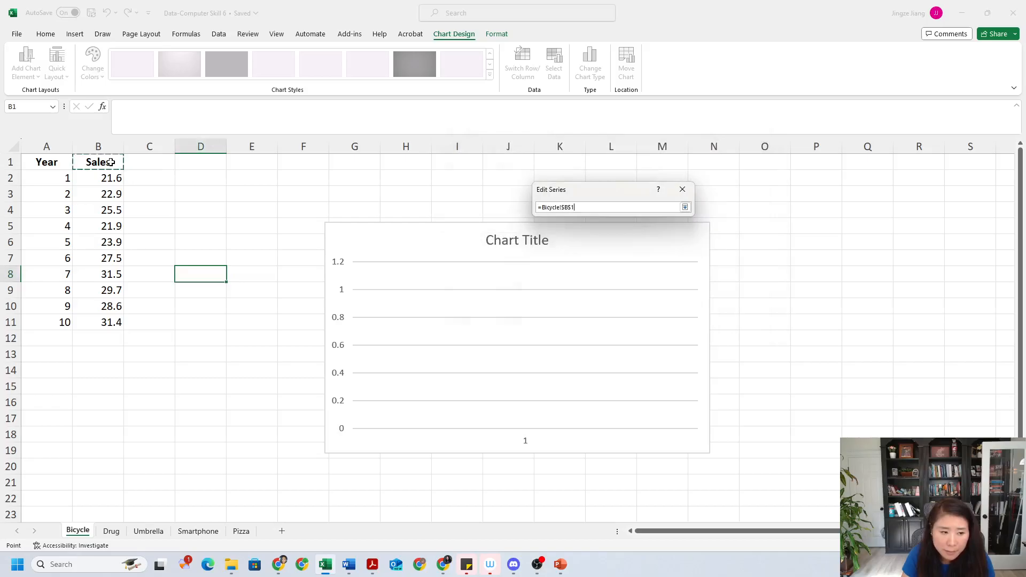
left_click(685, 206)
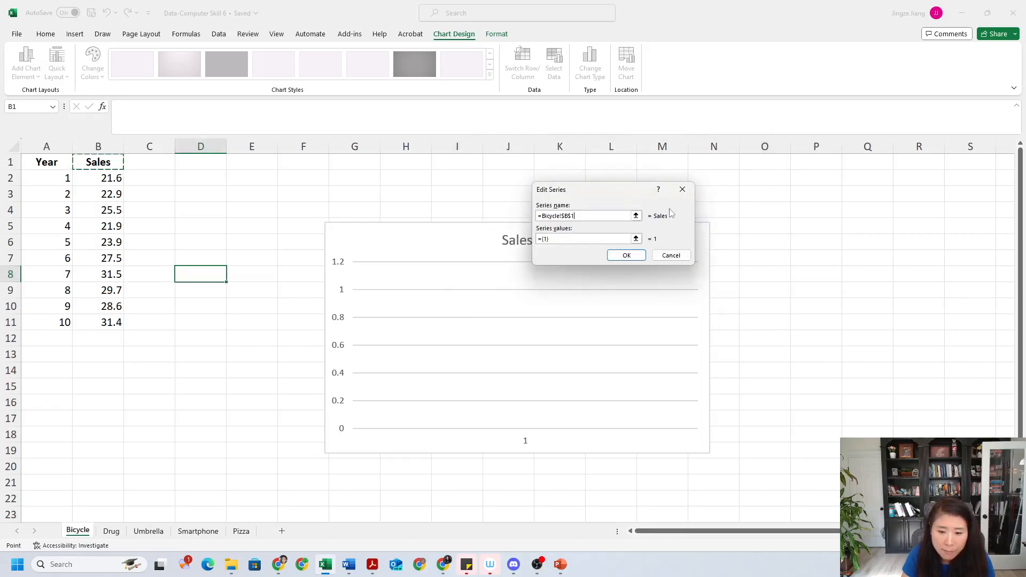
Step: Set the series values to the sales figures in B2:B11 and apply the chart's data source
left_click(636, 239)
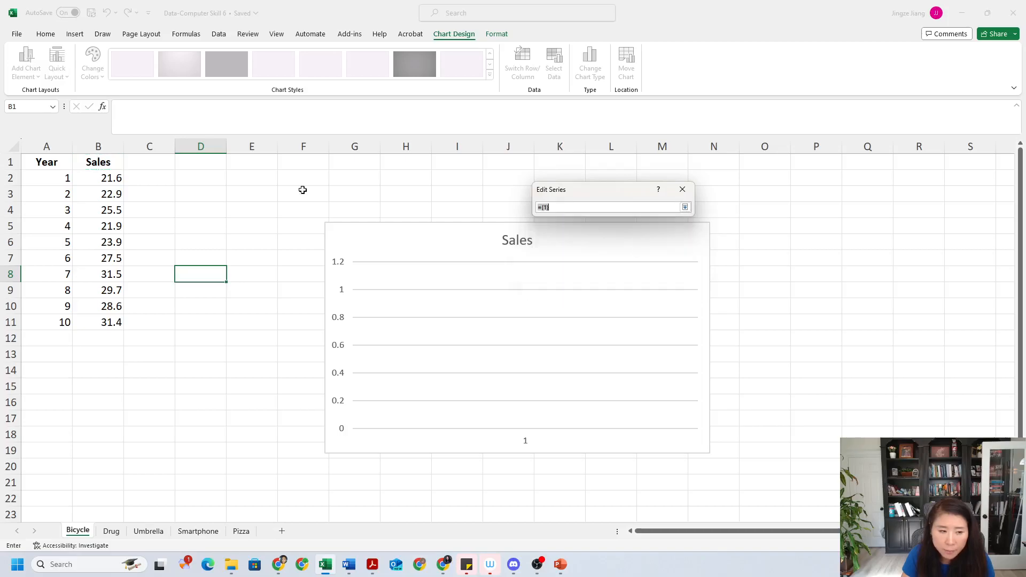
left_click(115, 176)
left_click_drag(115, 179, 110, 324)
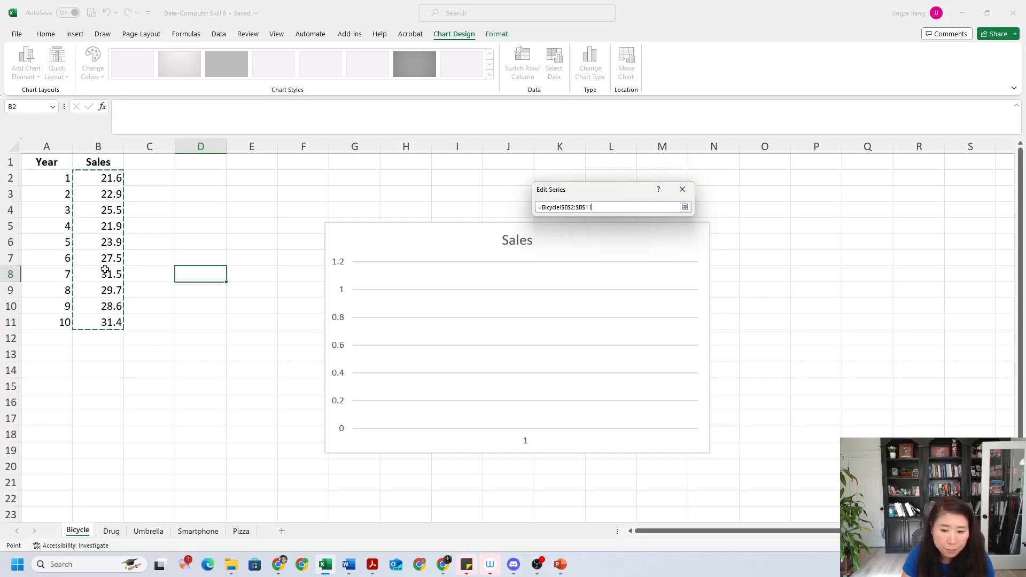
left_click(685, 207)
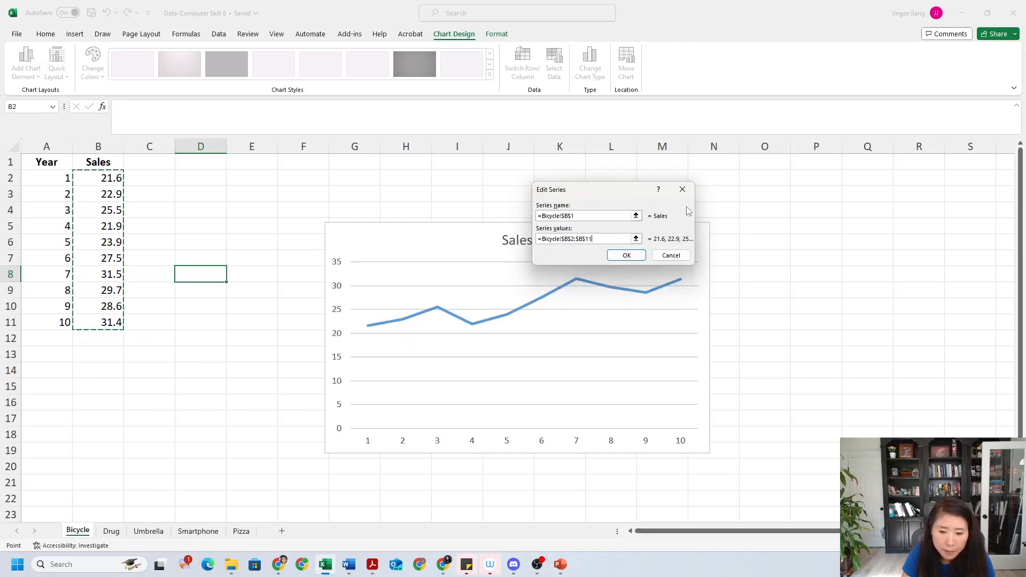
left_click(636, 258)
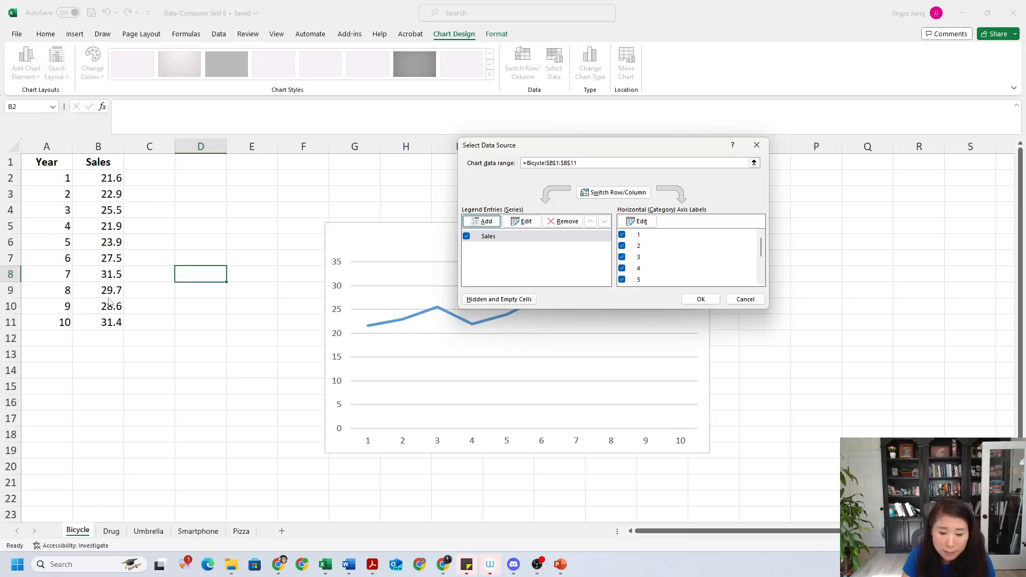
left_click(700, 300)
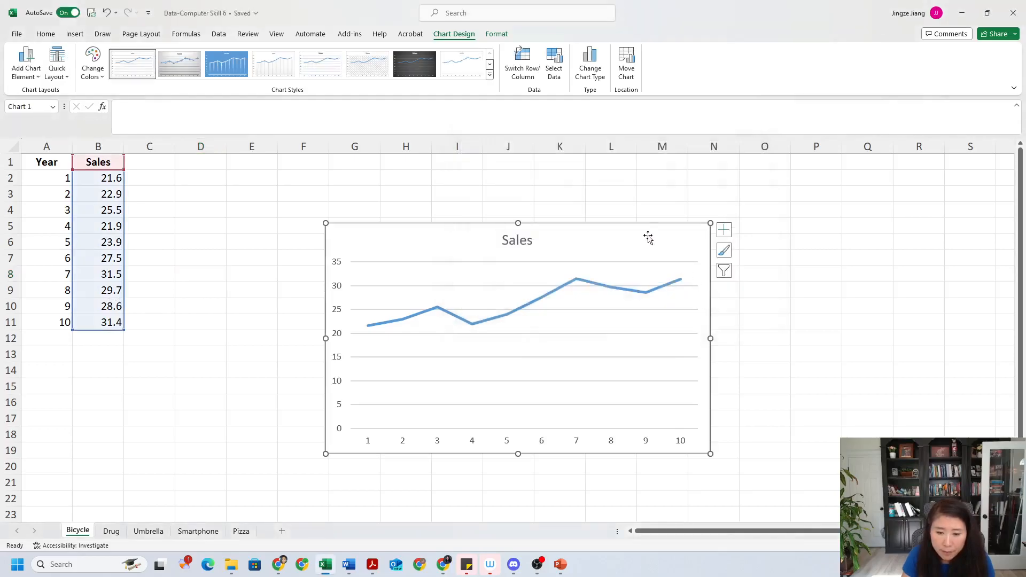
Step: Enlarge the Sales chart slightly and set the minimum of its vertical axis to 15
left_click_drag(707, 449, 757, 462)
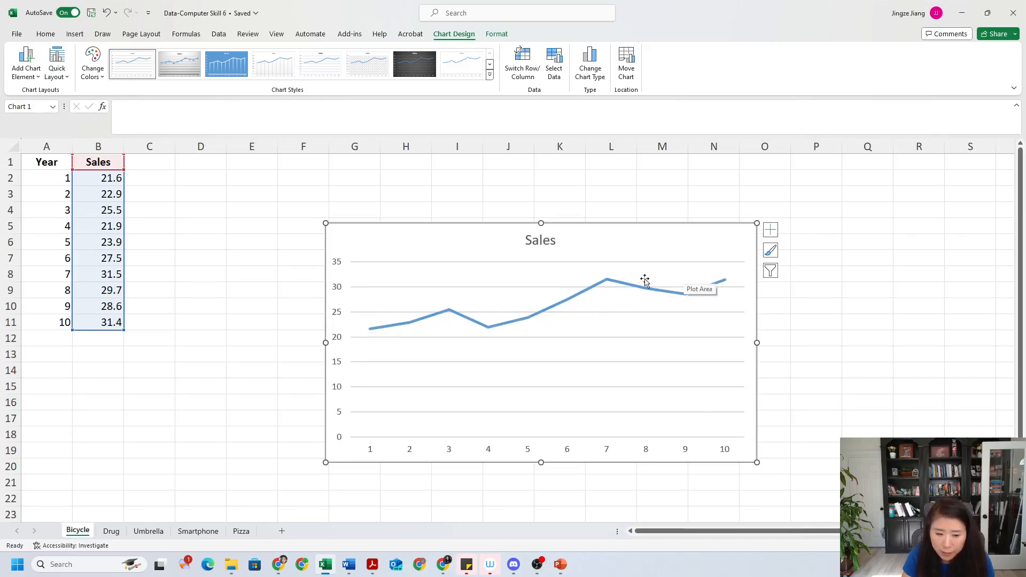
double_click(338, 265)
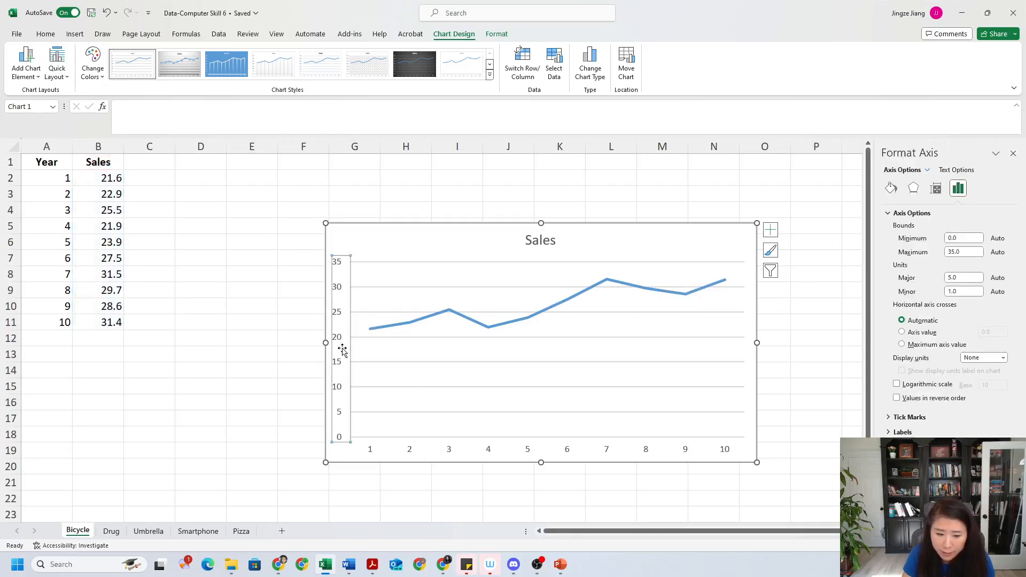
left_click(963, 239)
type("15")
key("Return")
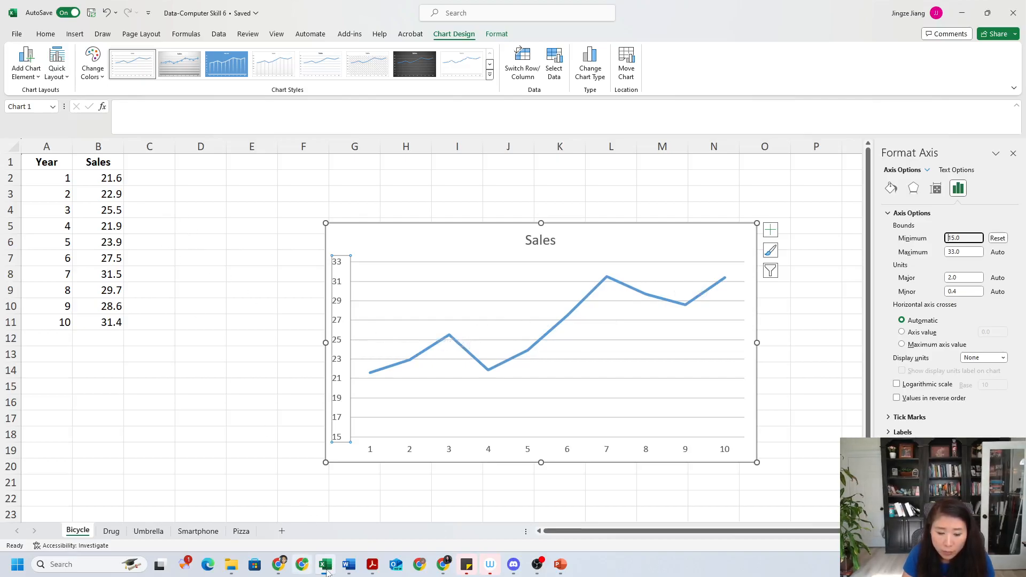
Step: Check the question in the Acrobat PDF, return to Excel and change the header in B1 to "Sales (Y)"
left_click(370, 566)
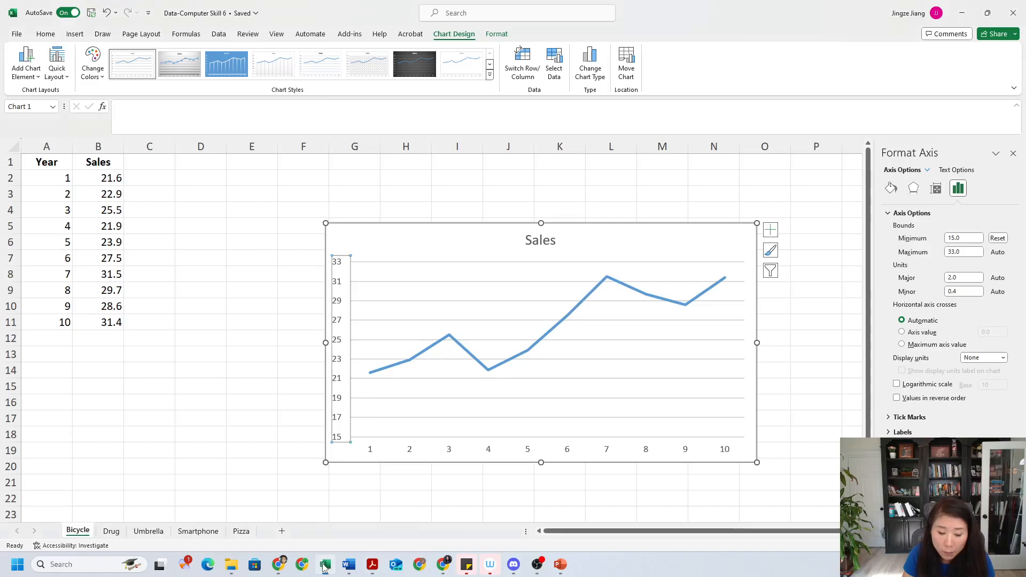
left_click(326, 565)
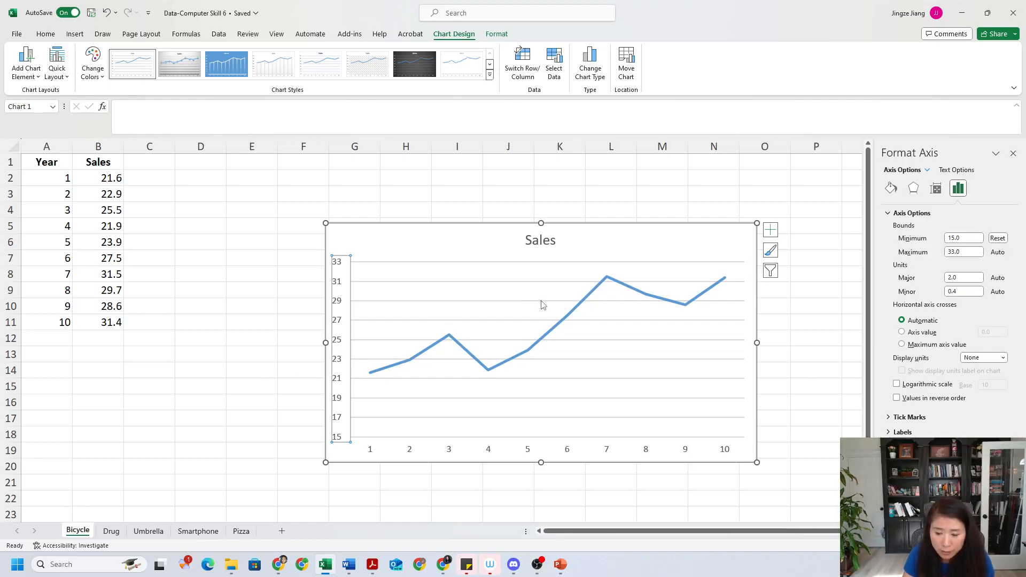
left_click(156, 300)
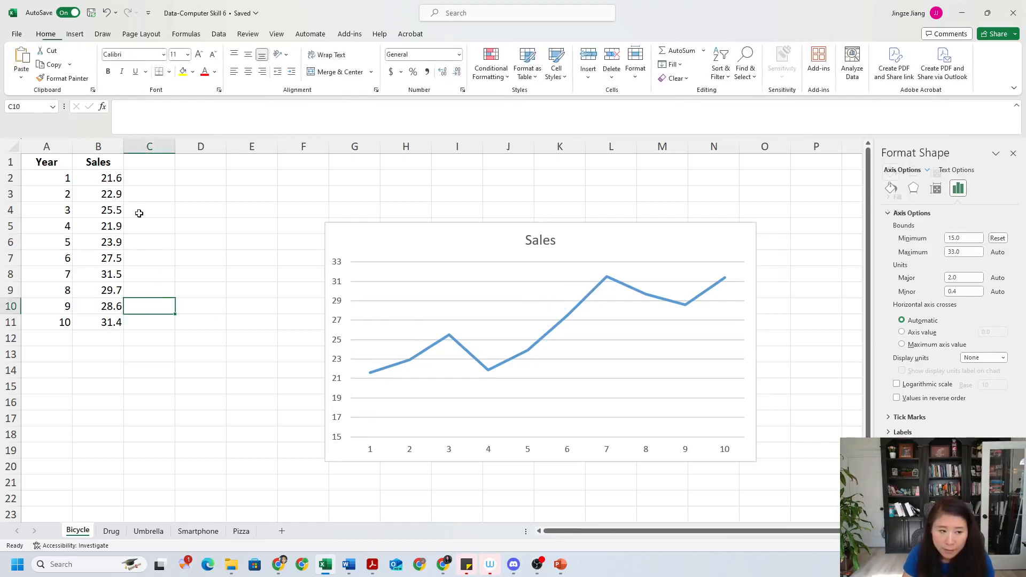
left_click(109, 162)
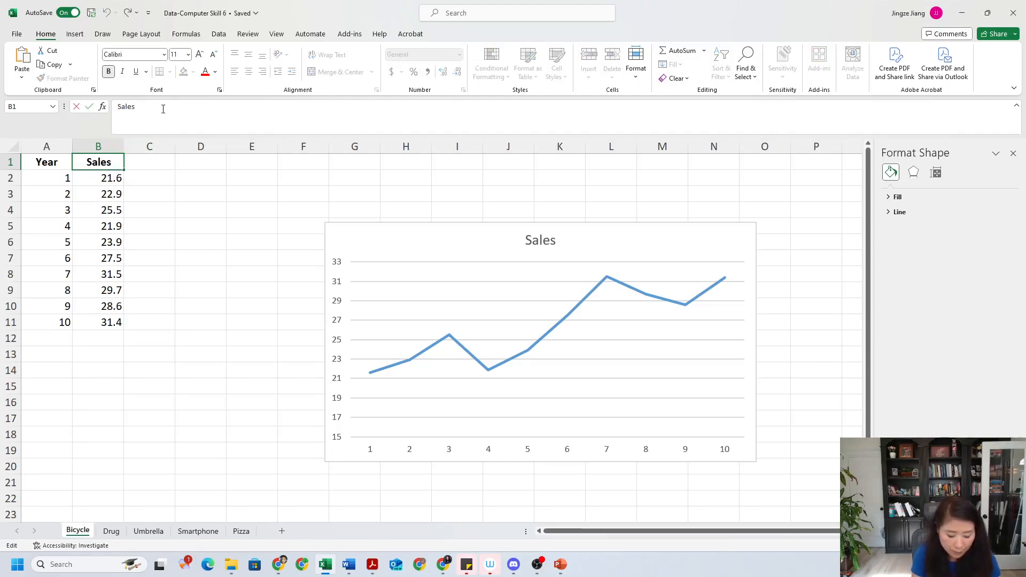
type("(Y)")
key("Return")
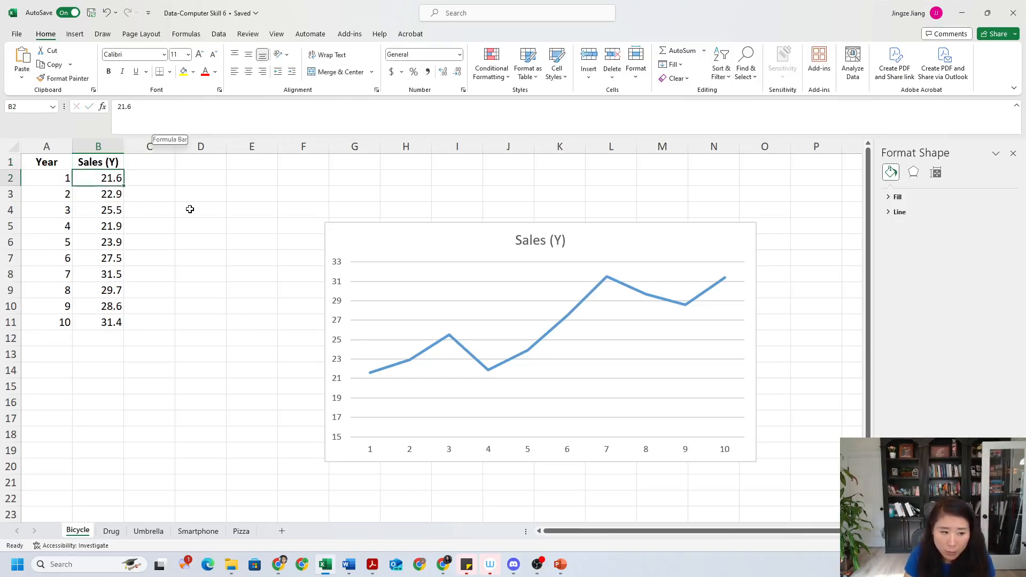
Step: Enter the header "Time Index" in C1 and widen column C to fit it
left_click(150, 221)
left_click(149, 165)
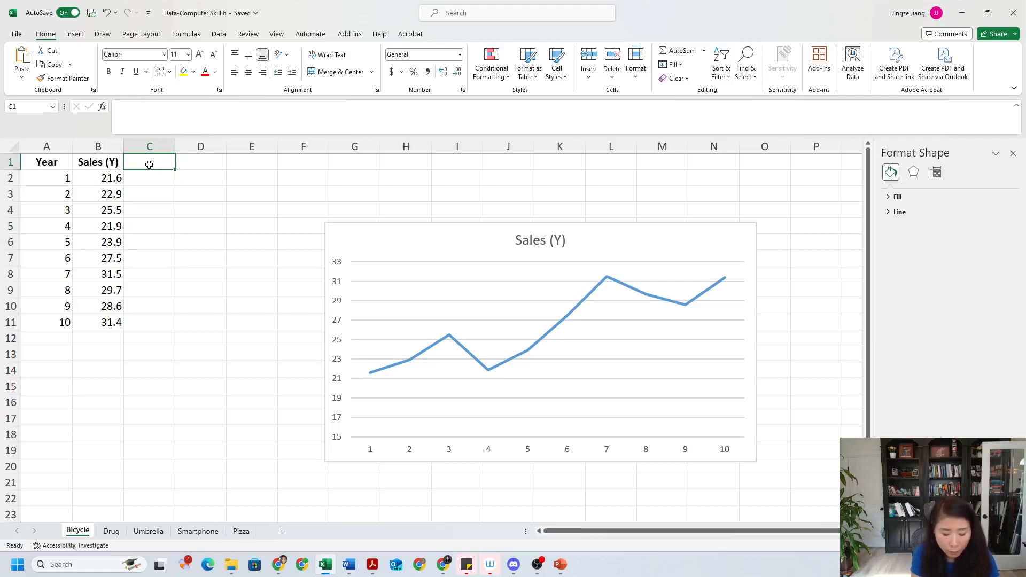
key("Caps_Lock")
type("I")
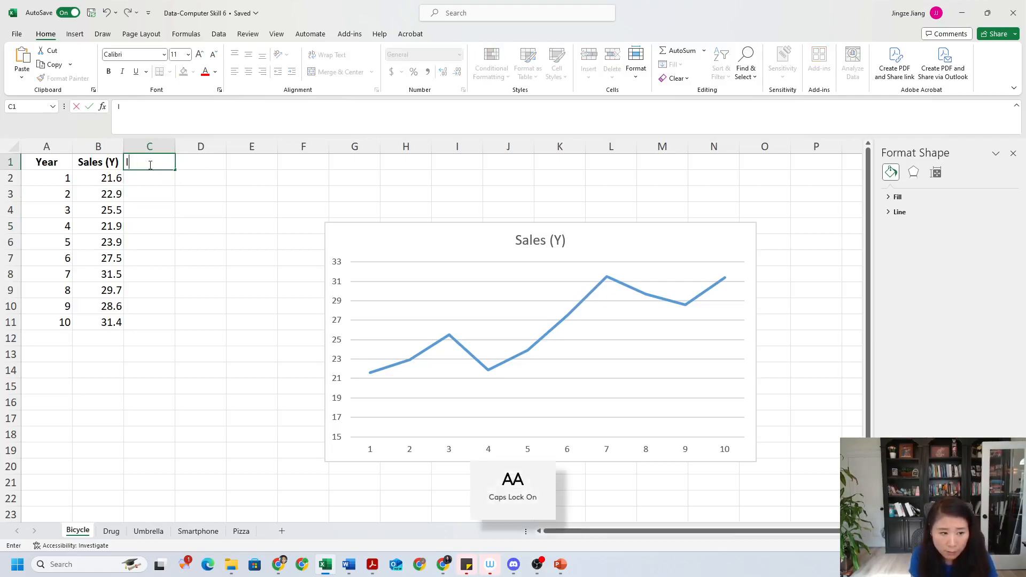
key("Caps_Lock")
type("ime")
key("Caps_Lock")
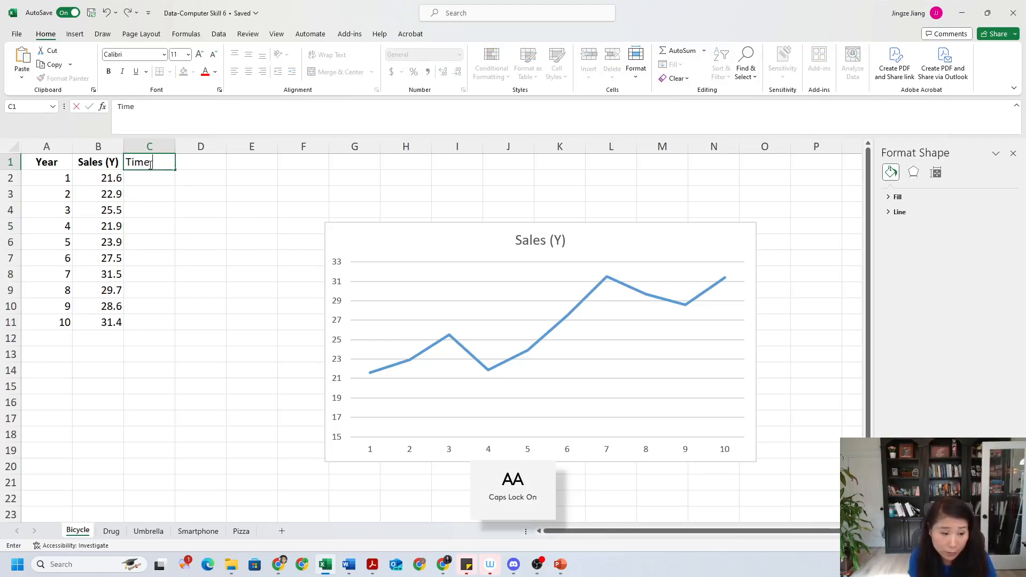
type("I")
key("Caps_Lock")
type("ndex")
key("Return")
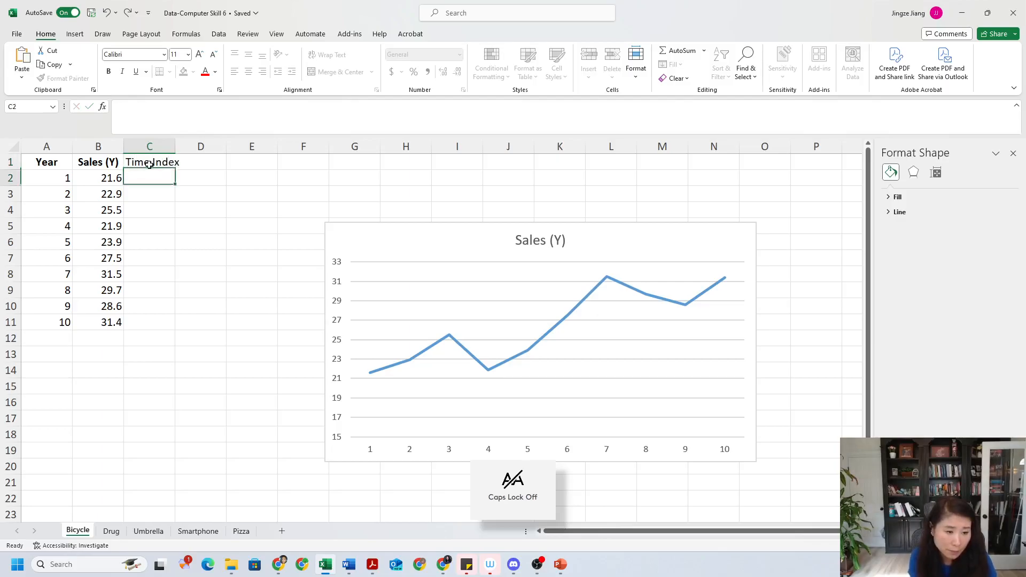
left_click_drag(175, 146, 201, 143)
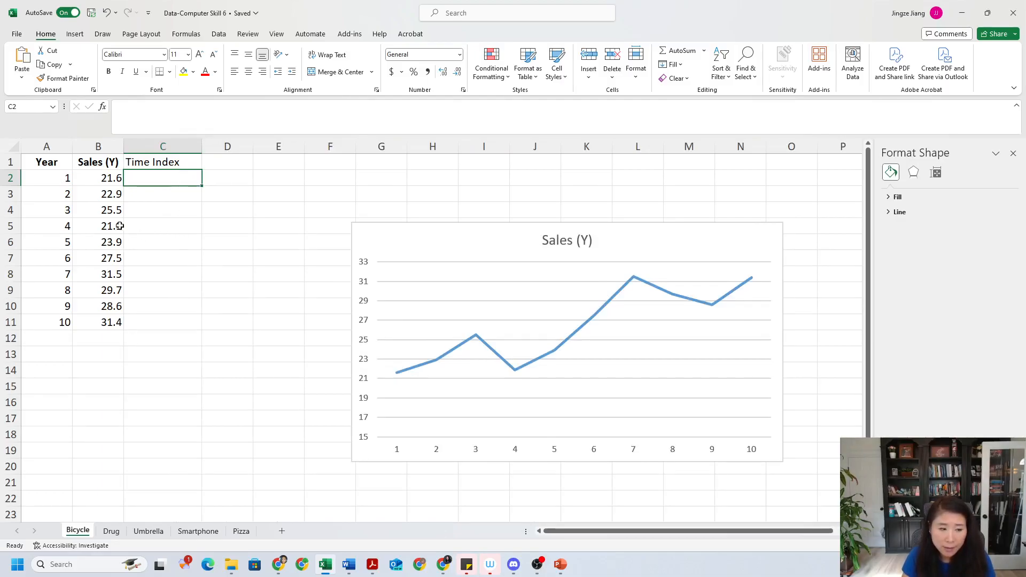
left_click(57, 177)
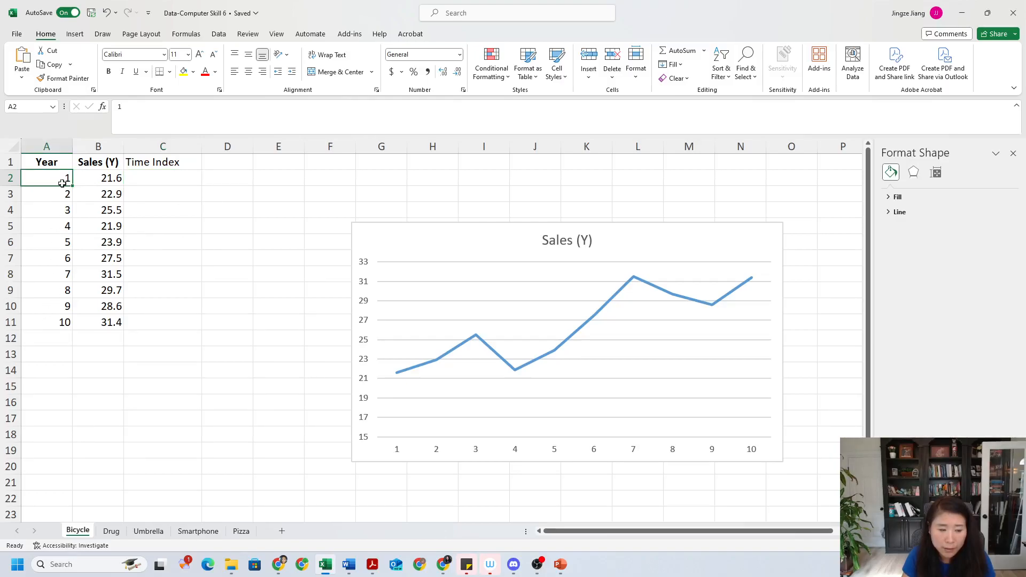
left_click(63, 193)
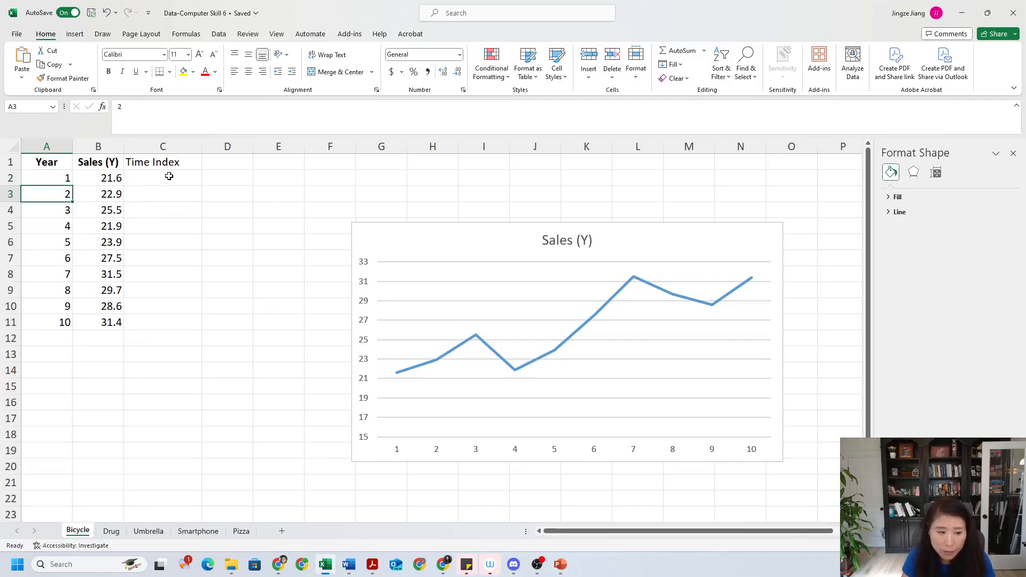
Step: Extend the header in C1 to "Time Index (X1)"
left_click(160, 161)
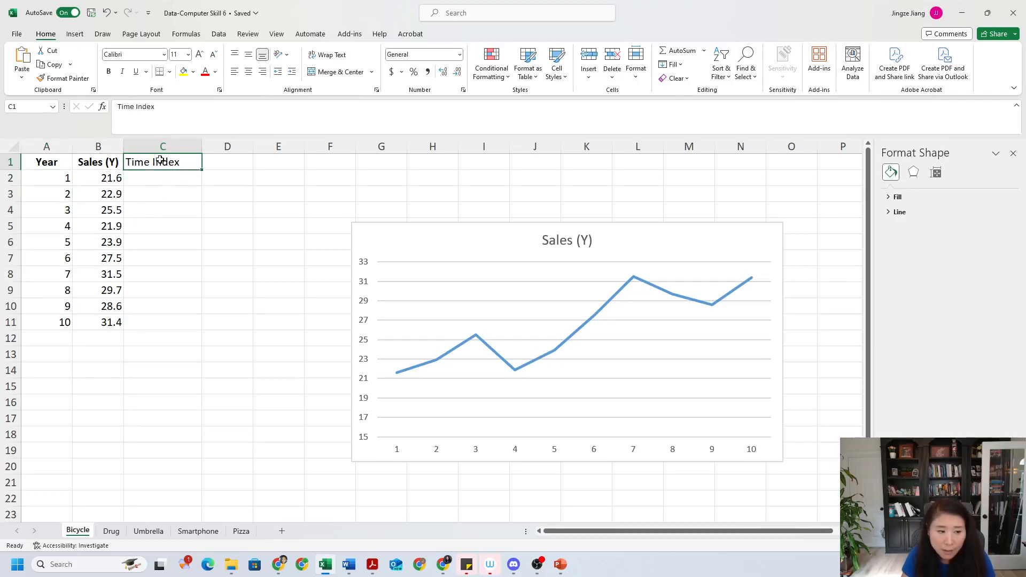
double_click(184, 162)
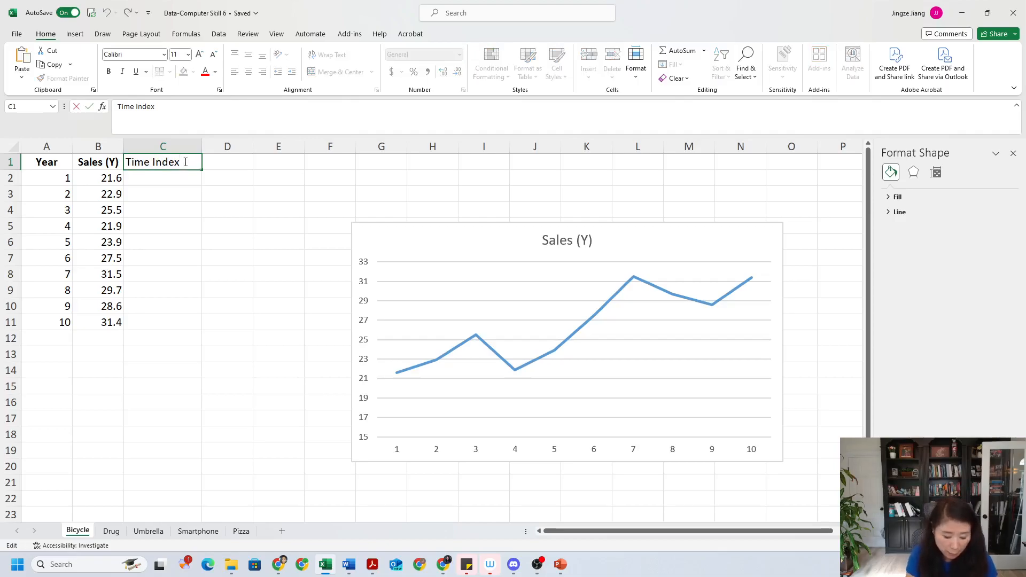
type("(")
key("BackSpace")
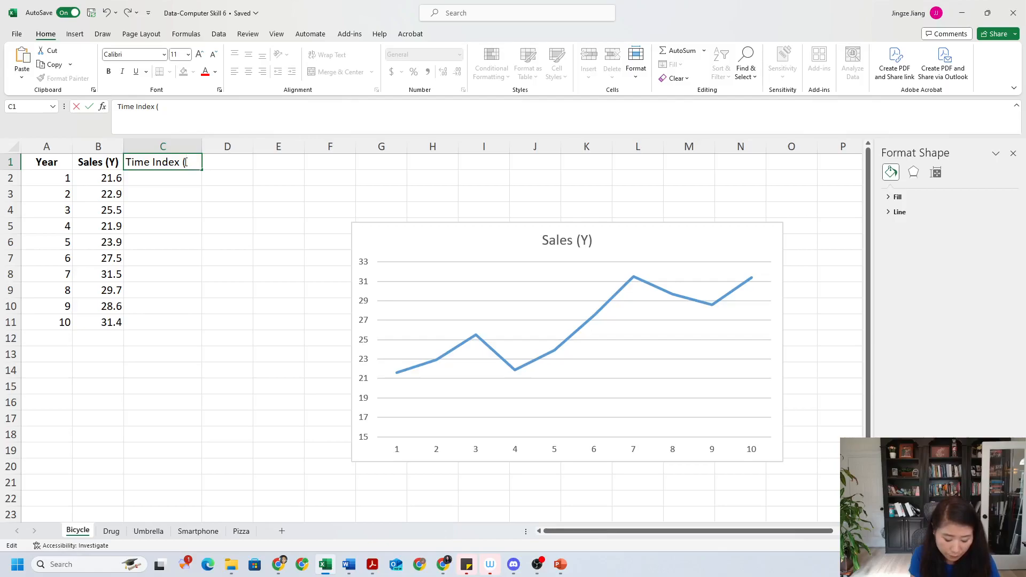
key("Caps_Lock")
type("X1)")
key("Return")
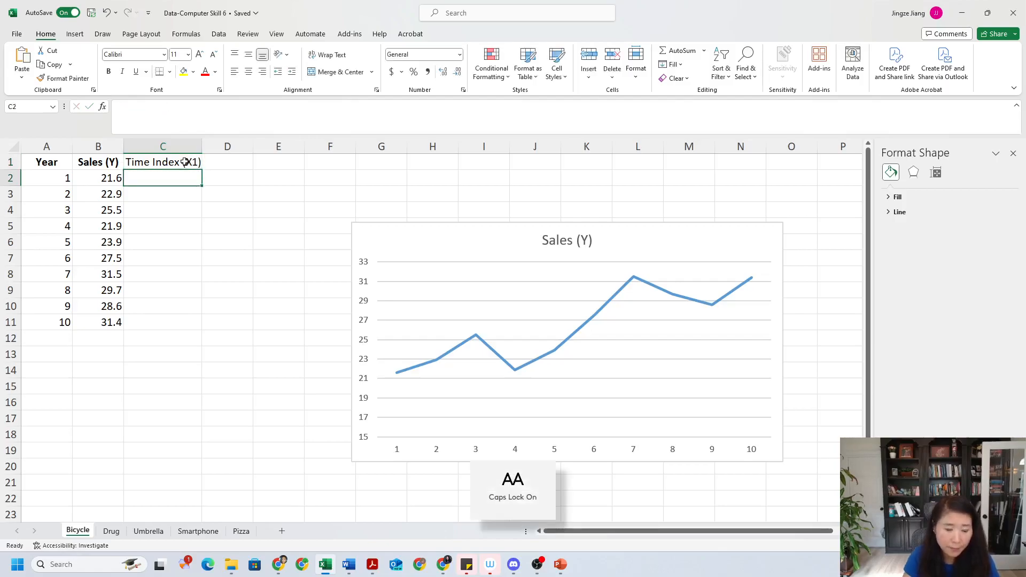
left_click(132, 289)
Step: Enter 1 and 2 in C2 and C3 and fill the series down to 10 in C11
left_click(163, 180)
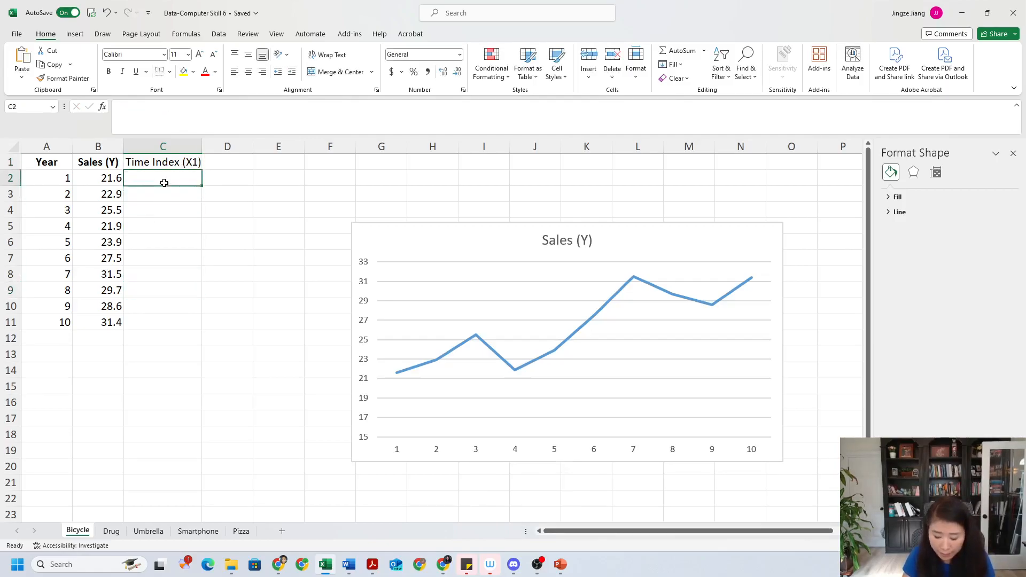
type("1")
key("Return")
type("2")
key("Return")
left_click(164, 183)
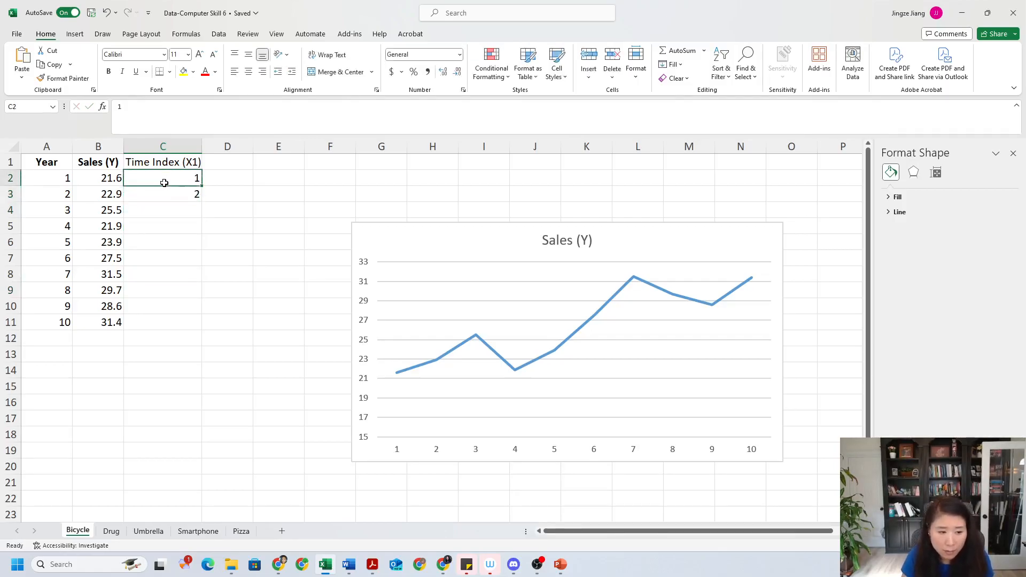
left_click_drag(165, 183, 165, 196)
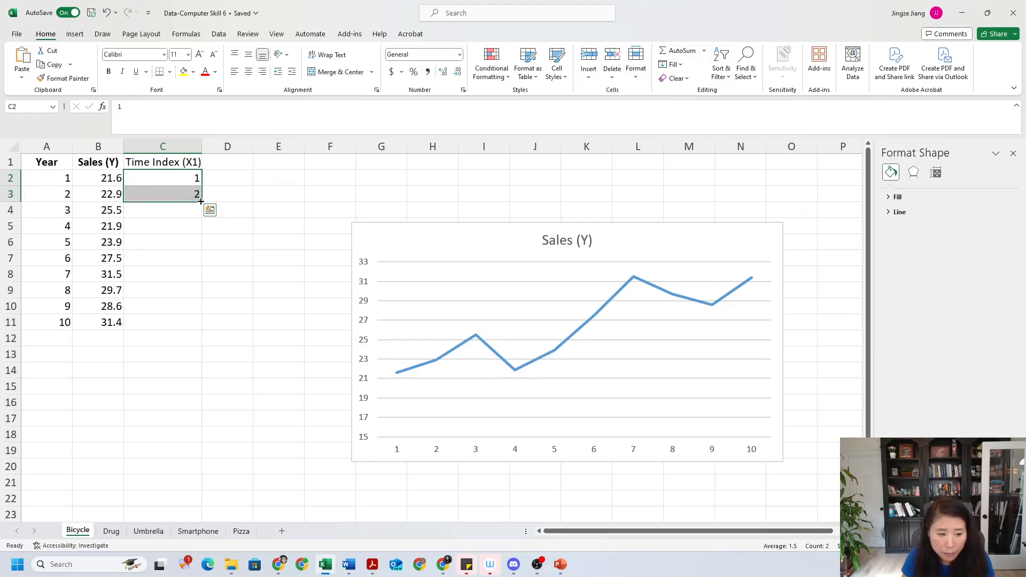
left_click_drag(200, 201, 196, 325)
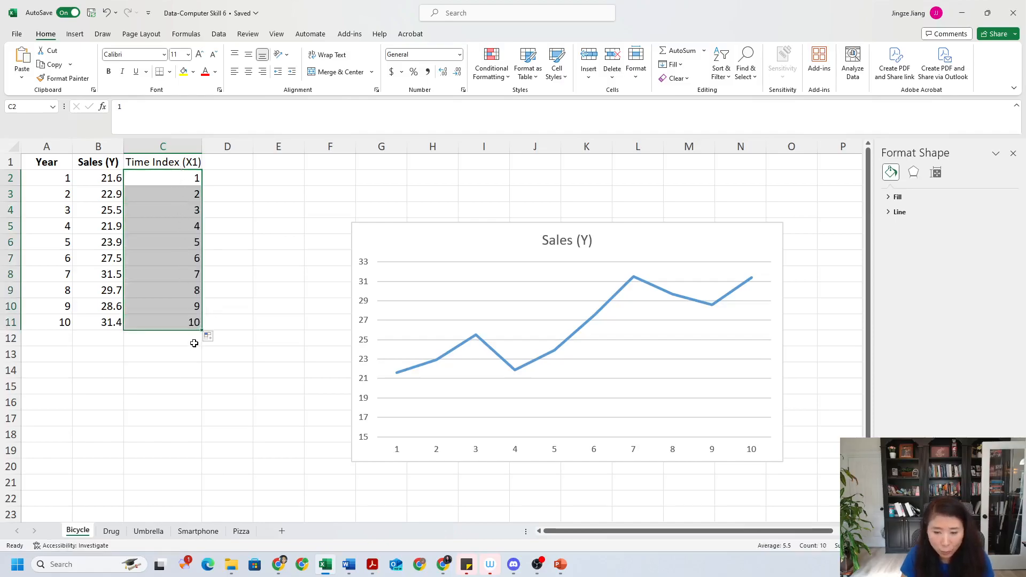
left_click(248, 232)
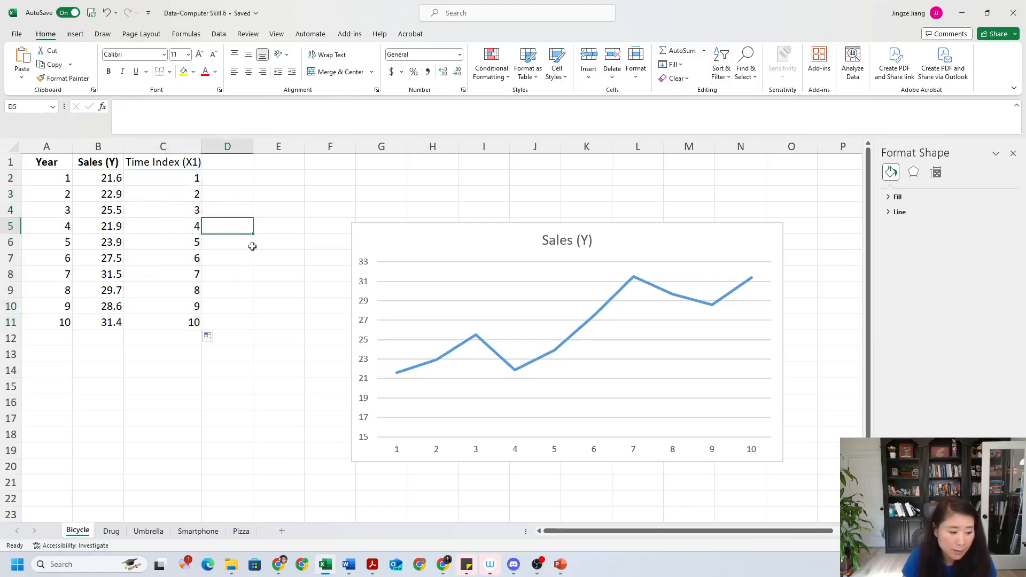
left_click(225, 368)
left_click_drag(106, 166, 102, 323)
left_click_drag(186, 162, 185, 320)
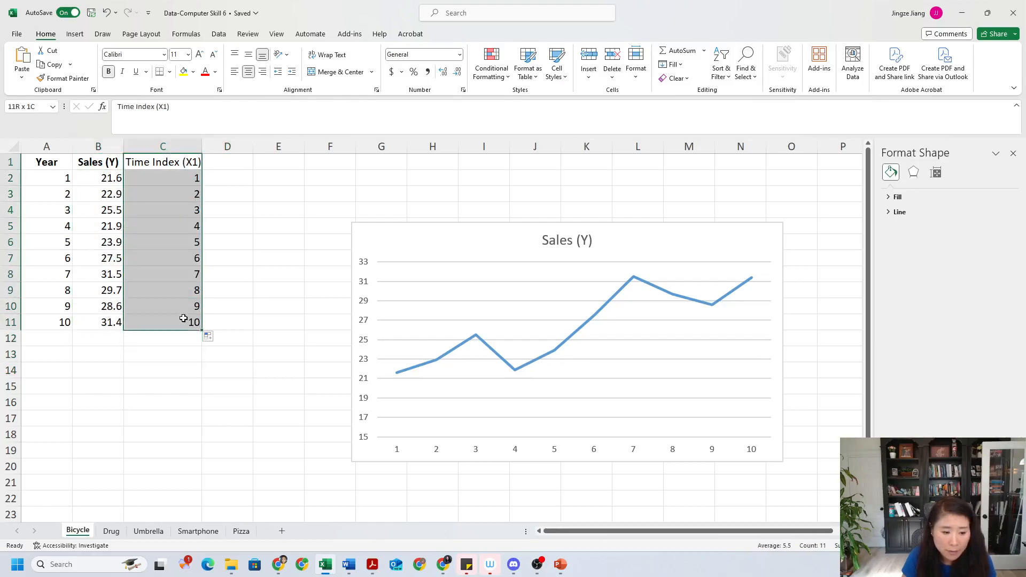
left_click(255, 259)
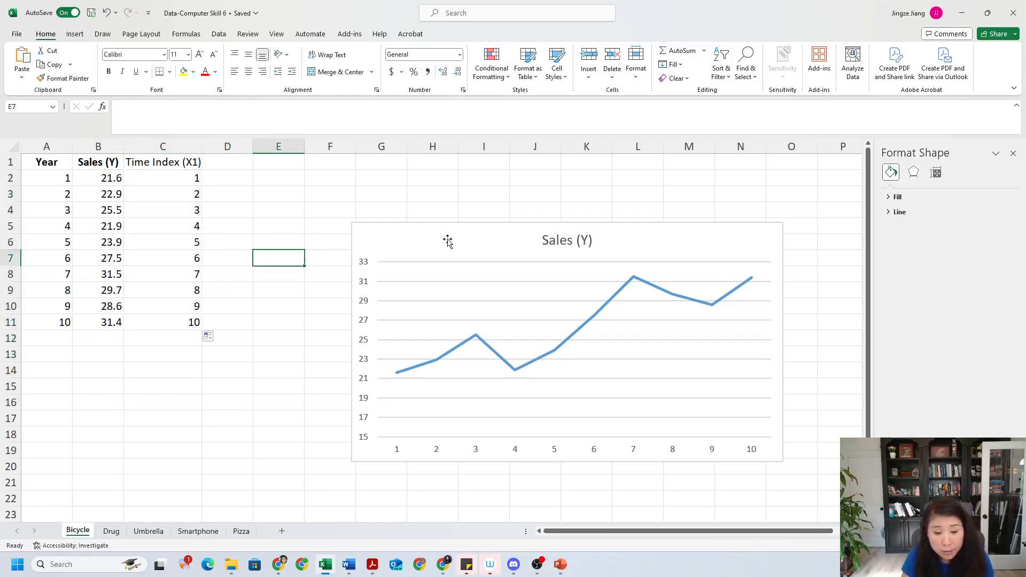
Step: Move the Sales (Y) chart up about two rows on the Bicycle sheet
left_click_drag(453, 233, 453, 201)
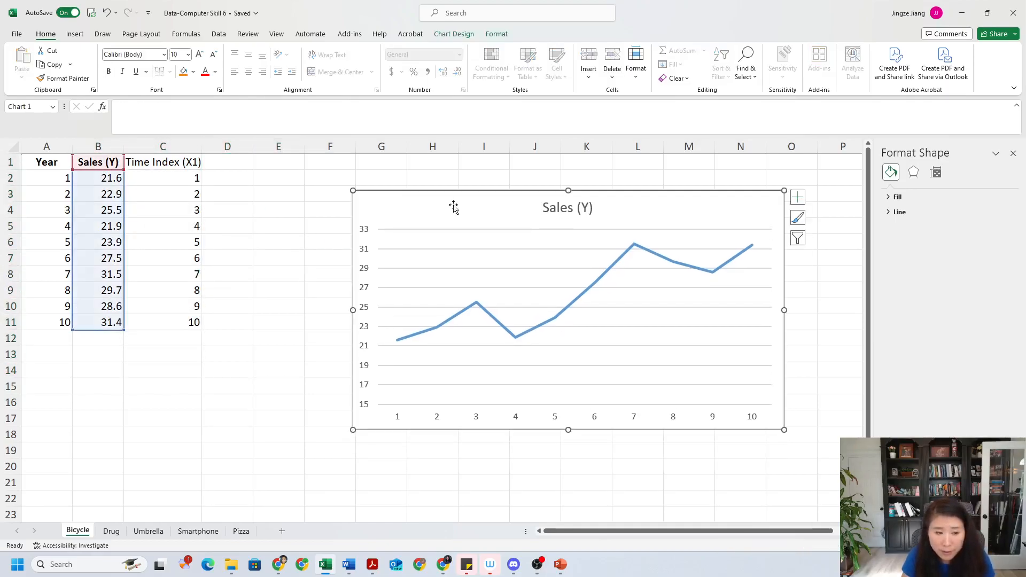
left_click(255, 199)
left_click(255, 231)
left_click(206, 338)
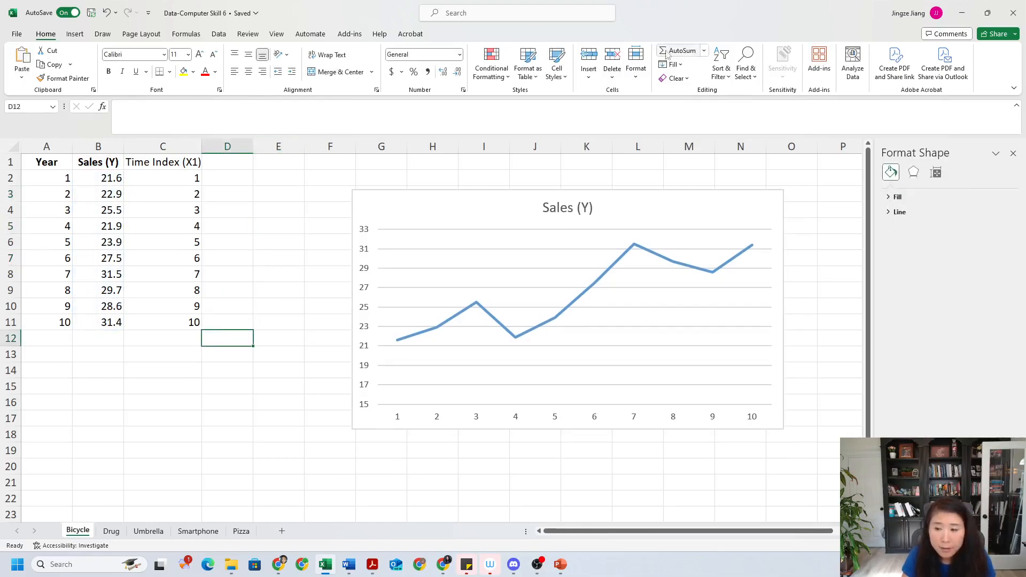
Step: Start the Regression tool from the Data Analysis add-in
left_click(220, 34)
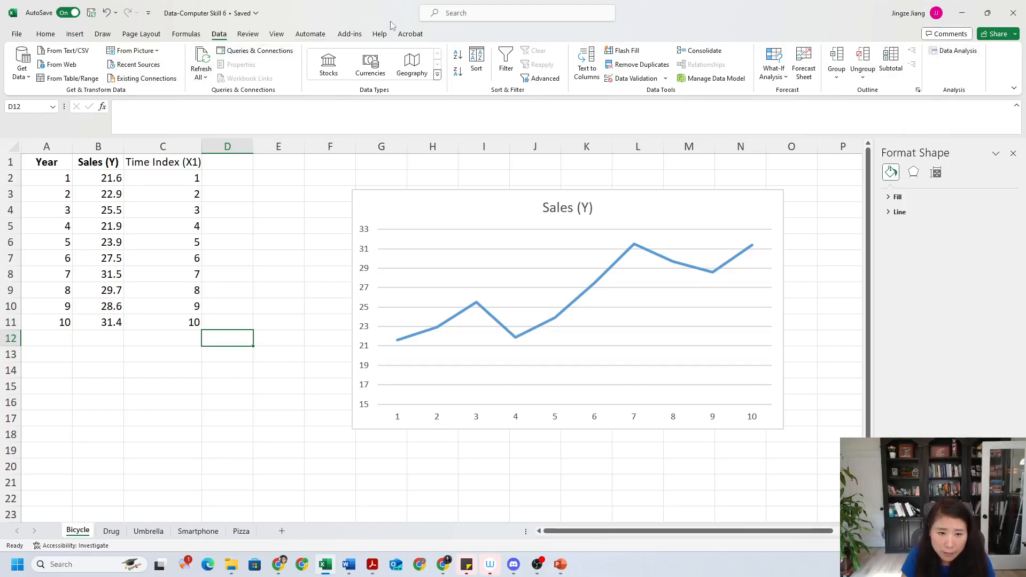
left_click(964, 56)
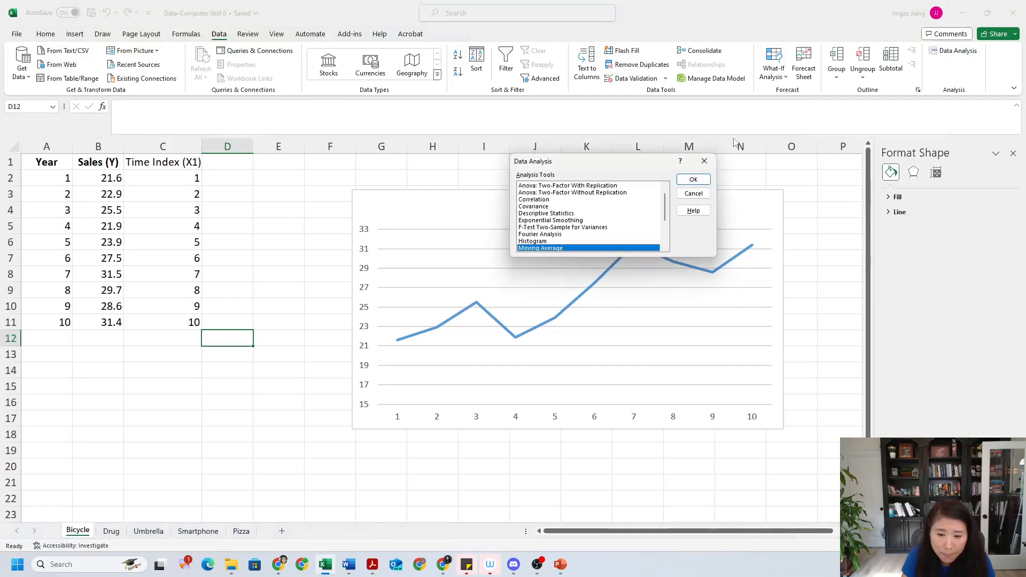
scroll(541, 243, "up", 1)
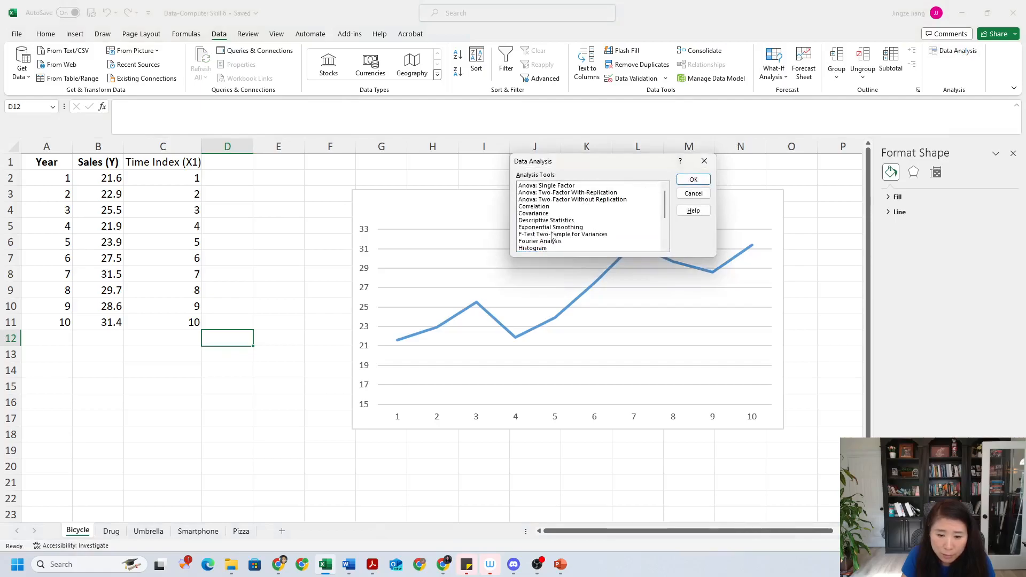
scroll(551, 213, "down", 3)
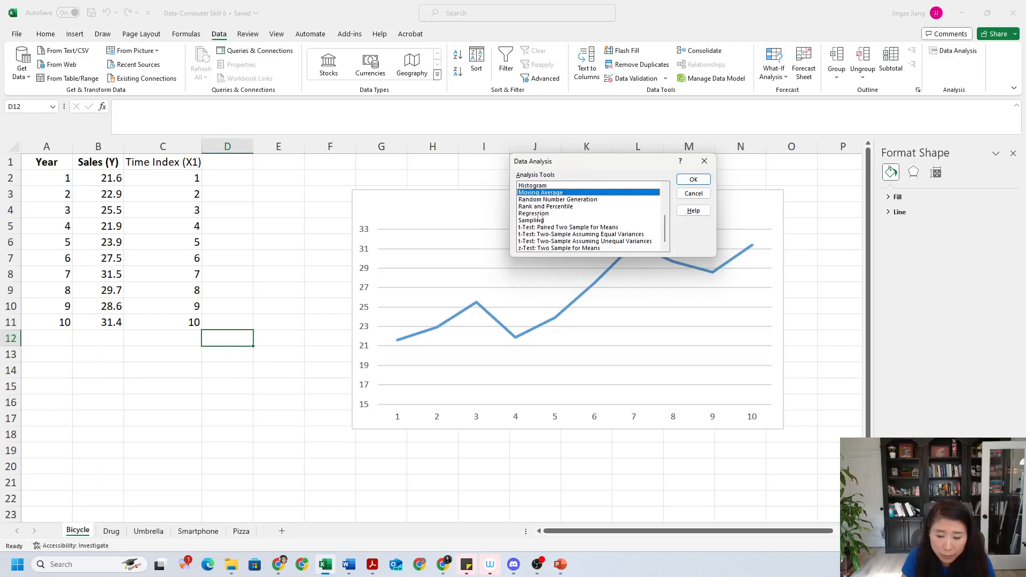
left_click(536, 213)
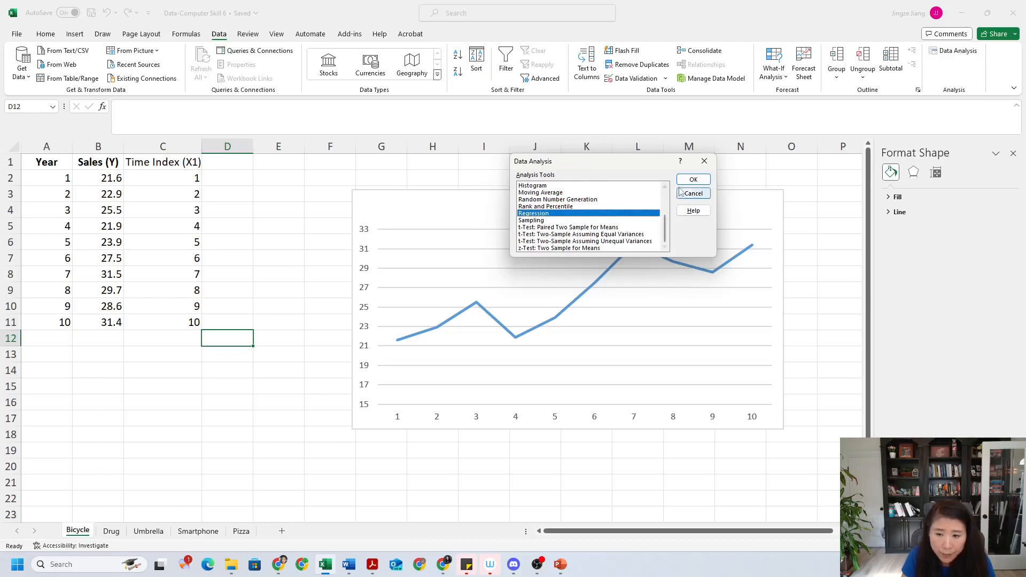
left_click(694, 180)
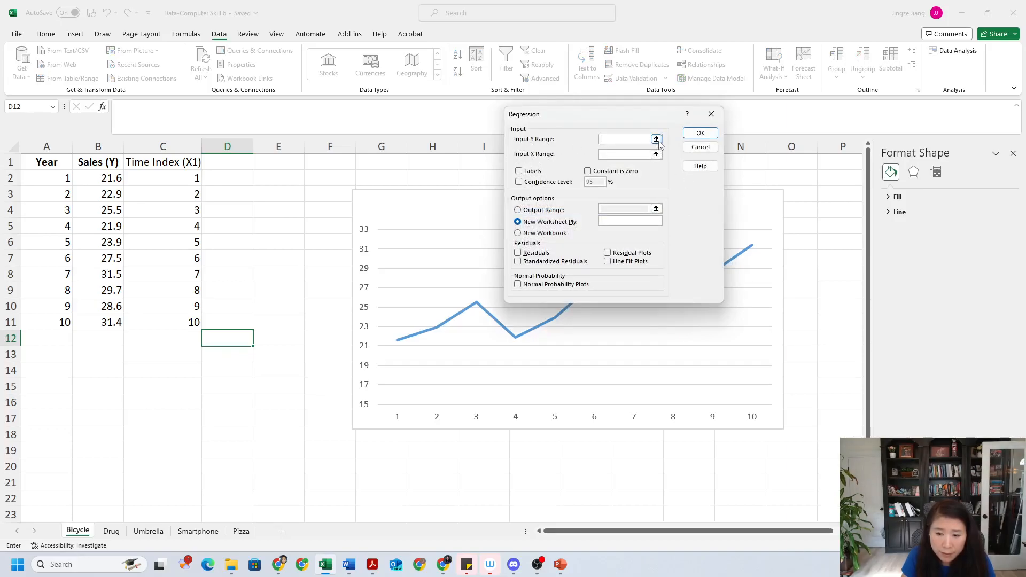
Step: Set the regression's Y input range to the sales column B1:B11 including its header
left_click(656, 139)
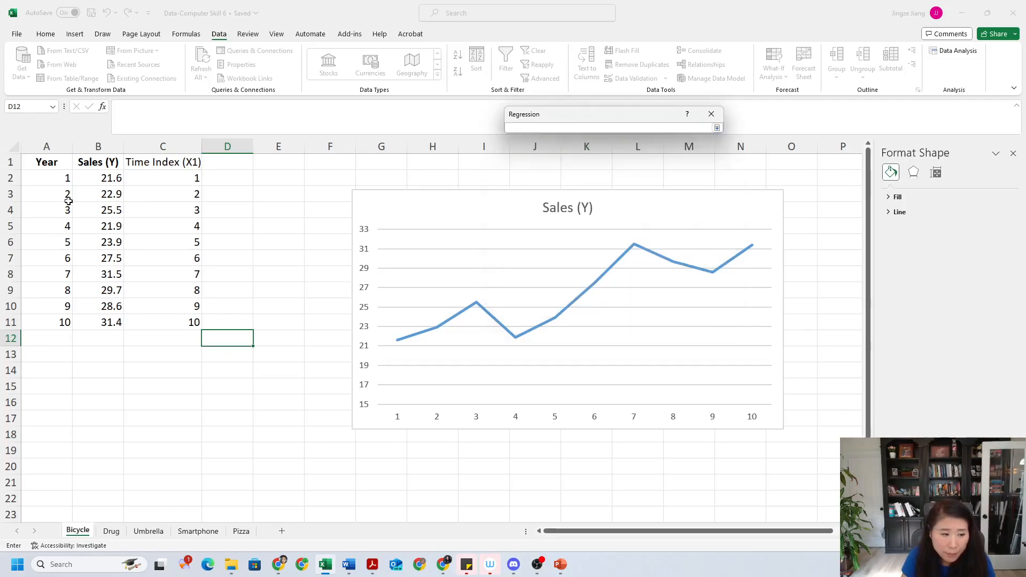
left_click(107, 164)
left_click_drag(107, 164, 109, 321)
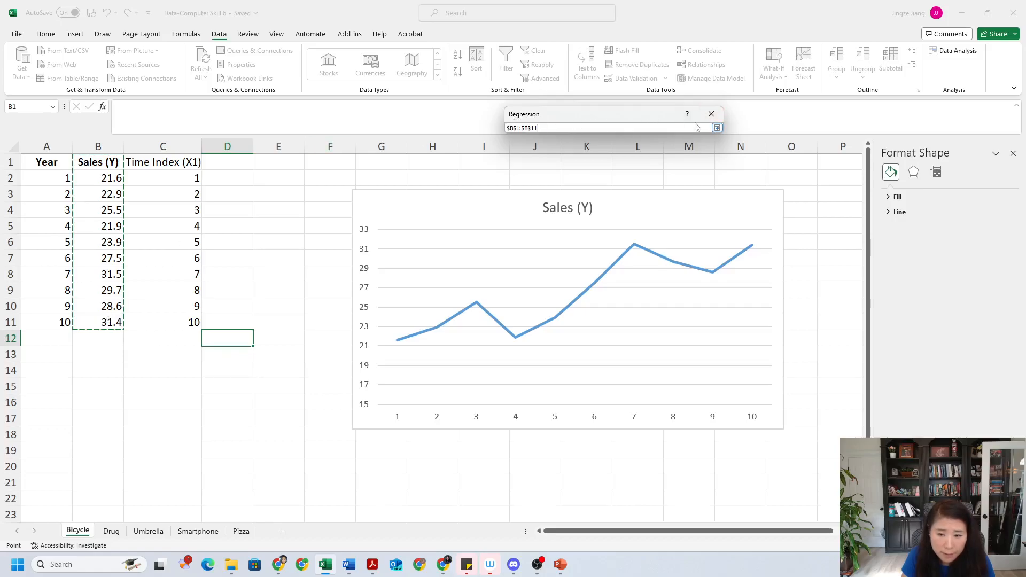
left_click(717, 128)
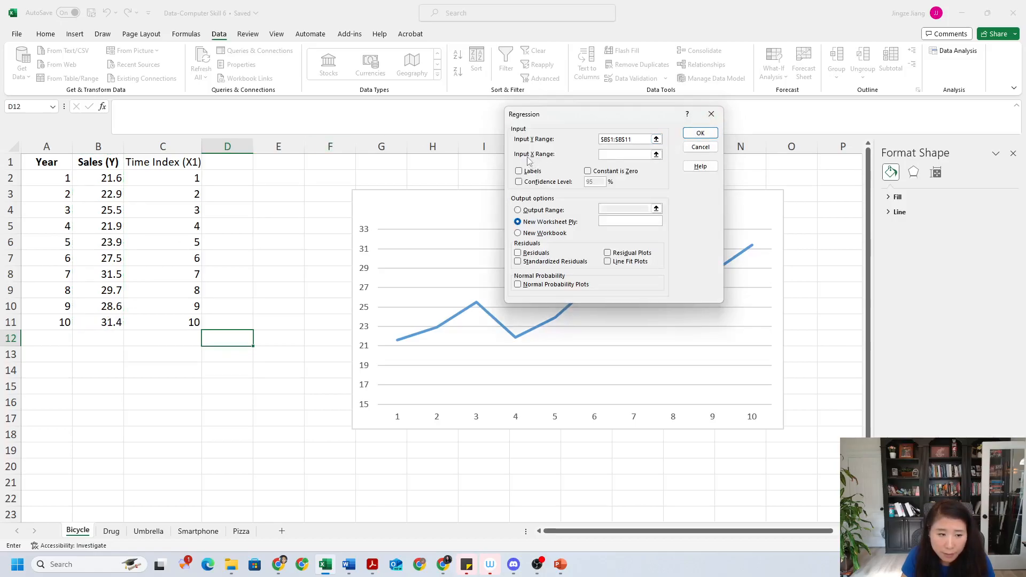
Step: Set the regression's X input range to the time index in C1:C11 and enable Labels
left_click(656, 154)
left_click(183, 164)
left_click_drag(183, 164, 172, 319)
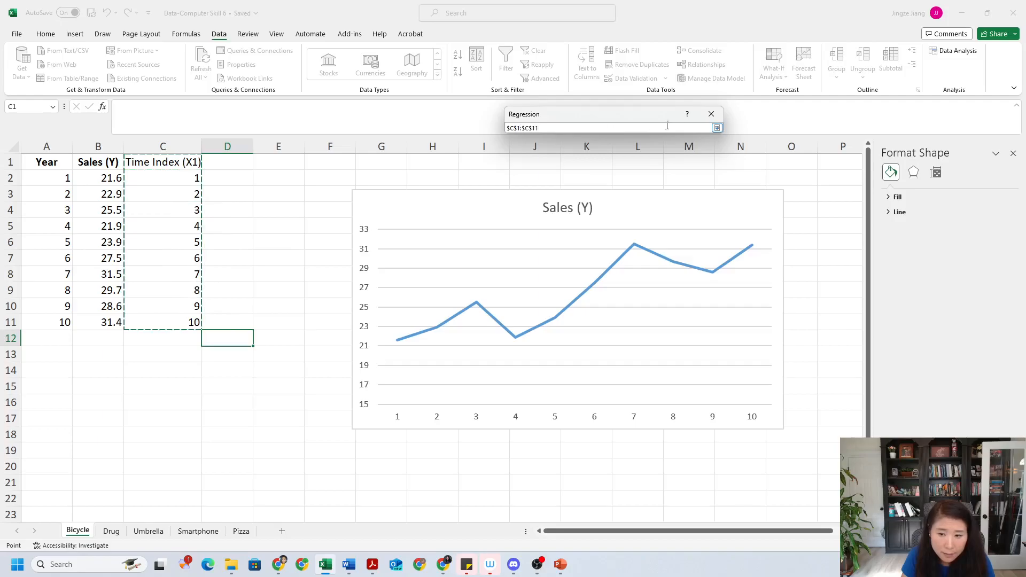
left_click(717, 128)
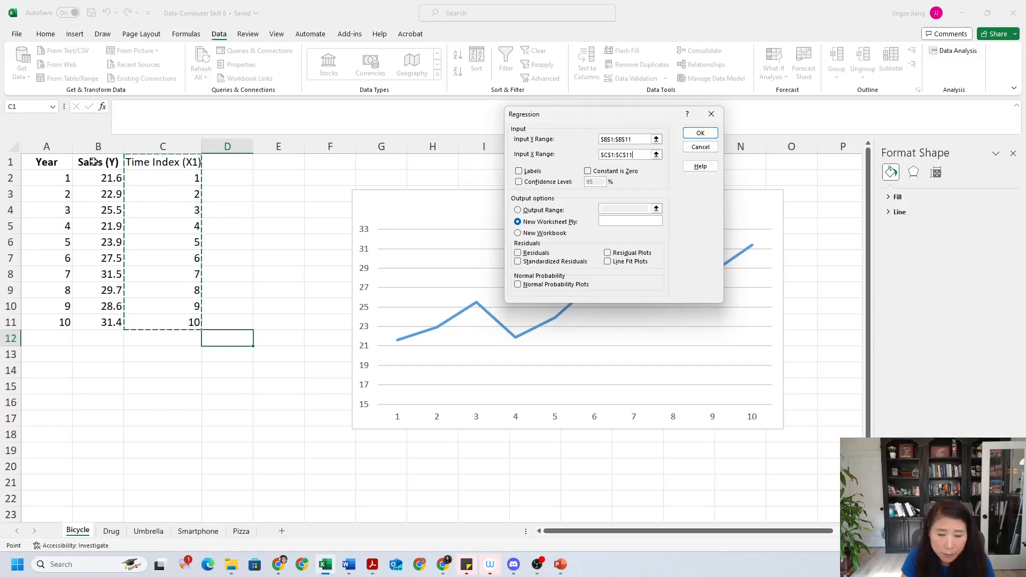
left_click(518, 171)
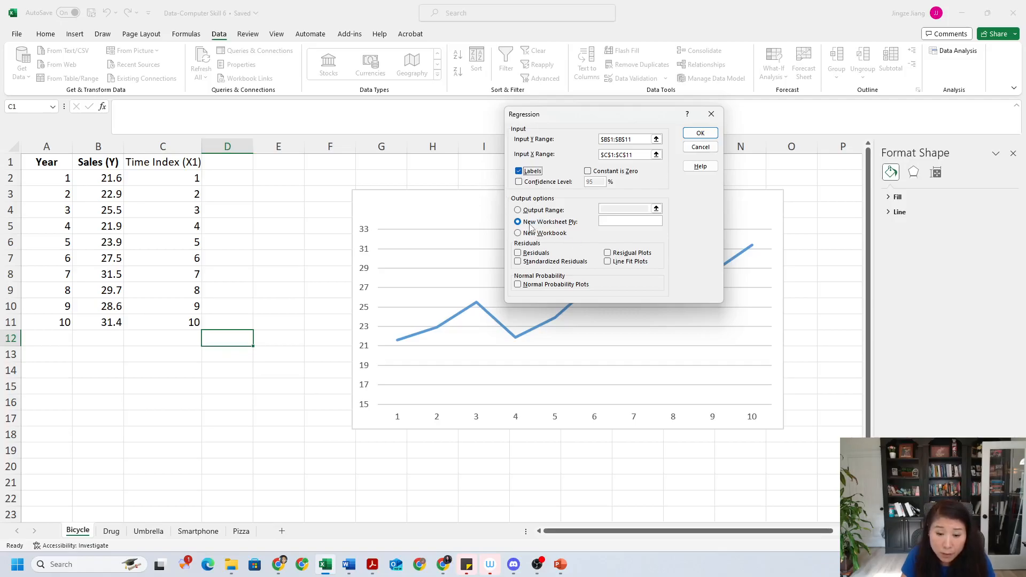
Step: Name the regression's new output worksheet "Linear Trend Model", include Line Fit Plots and run the regression
left_click(620, 222)
key("Caps_Lock")
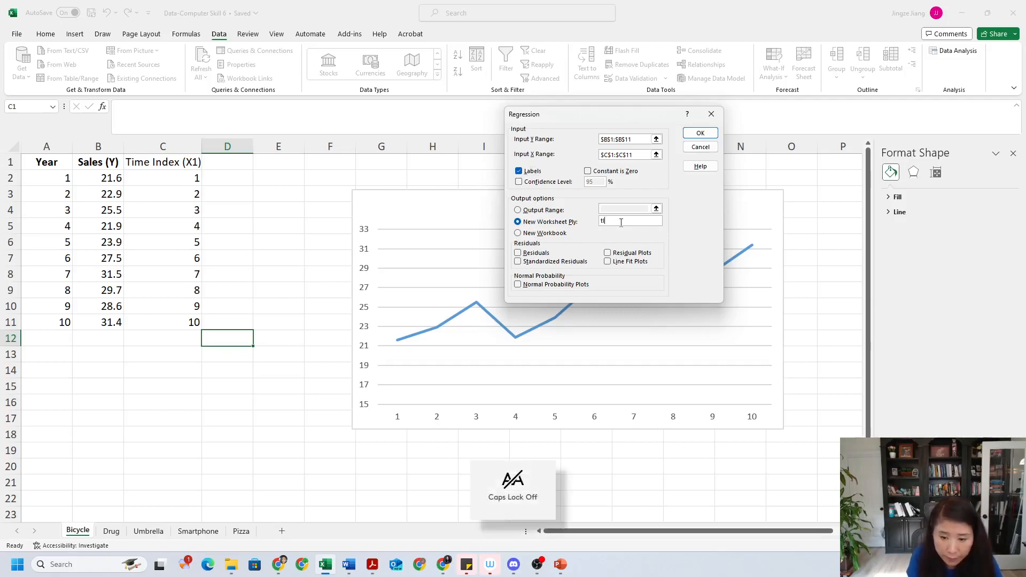
type("T")
key("Caps_Lock")
key("BackSpace")
key("Caps_Lock")
type("L")
key("Caps_Lock")
type("inear")
key("Caps_Lock")
type("T")
key("Caps_Lock")
type("rend")
key("Caps_Lock")
type("M")
key("Caps_Lock")
type("odel")
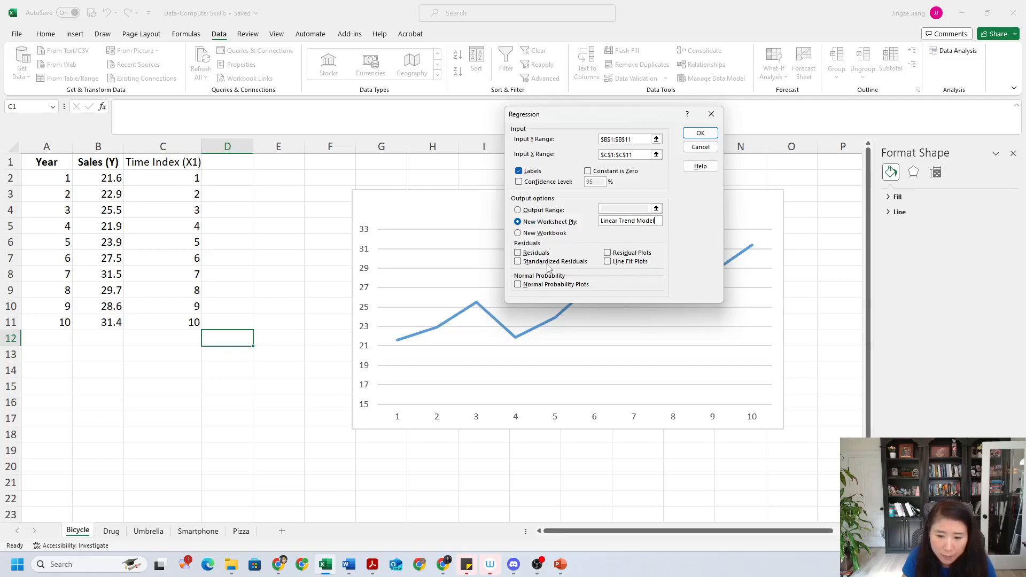
left_click(615, 262)
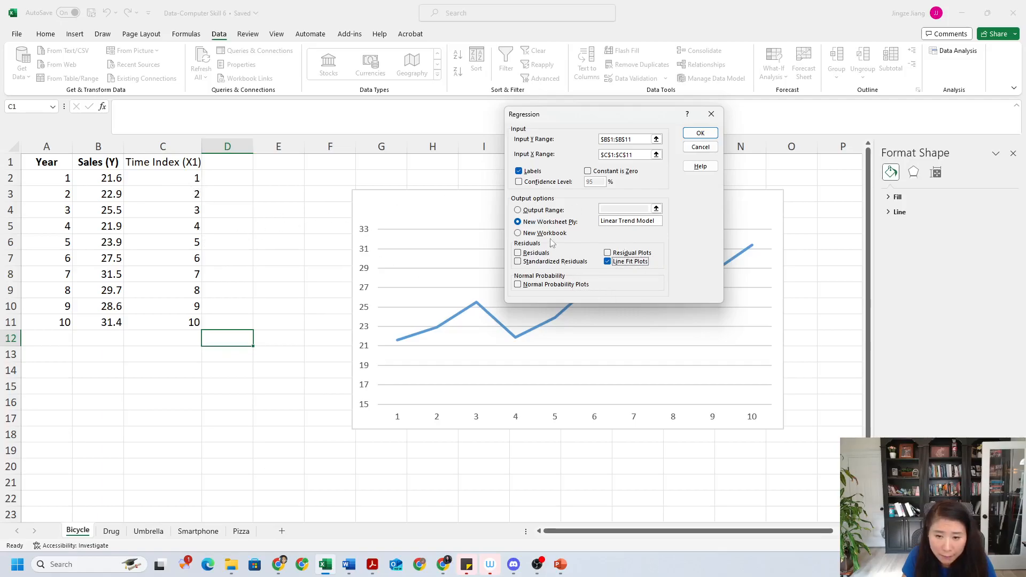
left_click(700, 133)
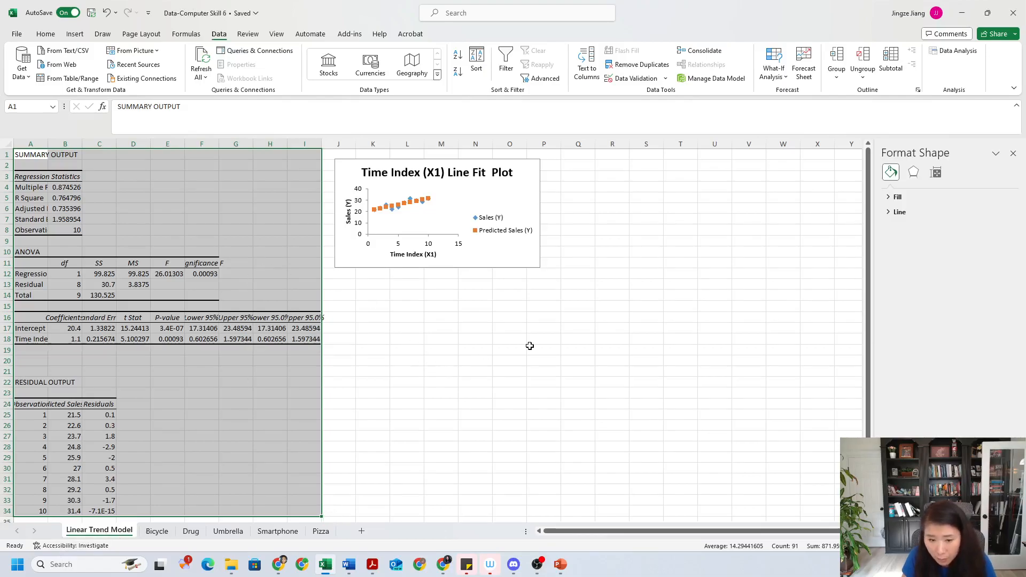
Step: Enlarge the Time Index (X1) Line Fit Plot to extend to about column T and row 20
left_click(513, 215)
left_click_drag(539, 267, 693, 365)
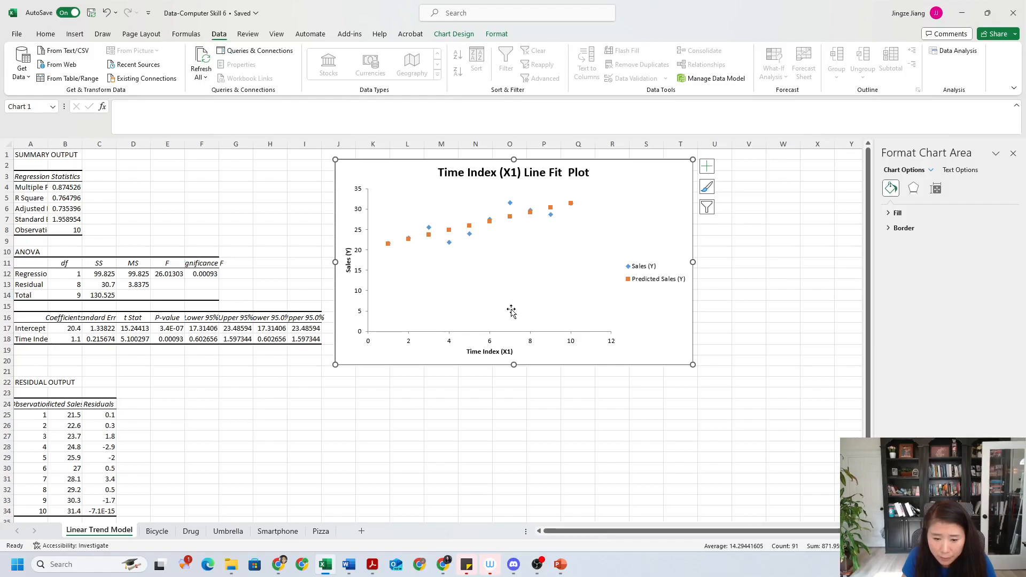
left_click(167, 231)
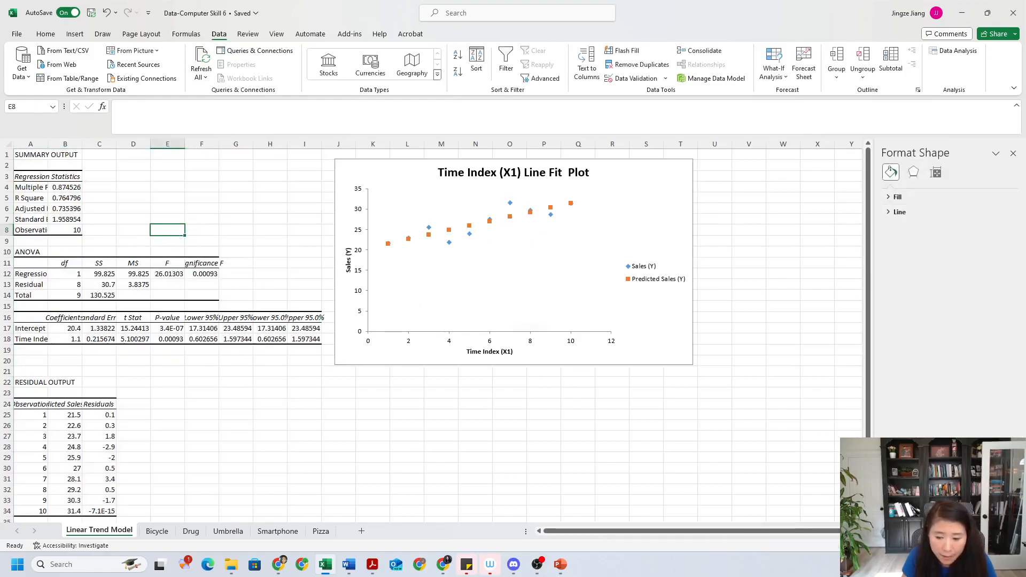
Step: Autofit columns A to G of the regression output to their contents
left_click_drag(31, 144, 244, 144)
double_click(218, 144)
left_click(403, 295)
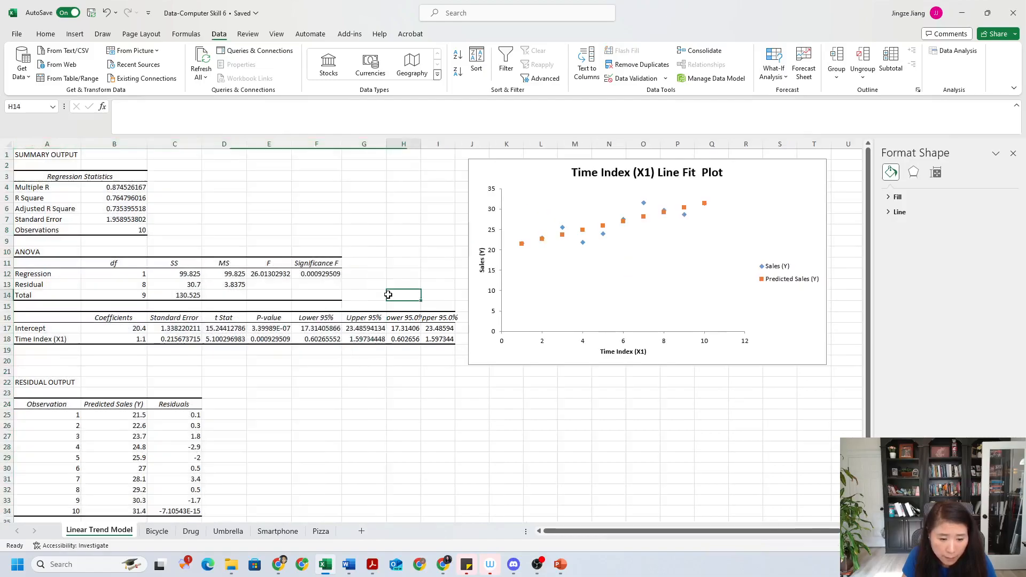
left_click(277, 349)
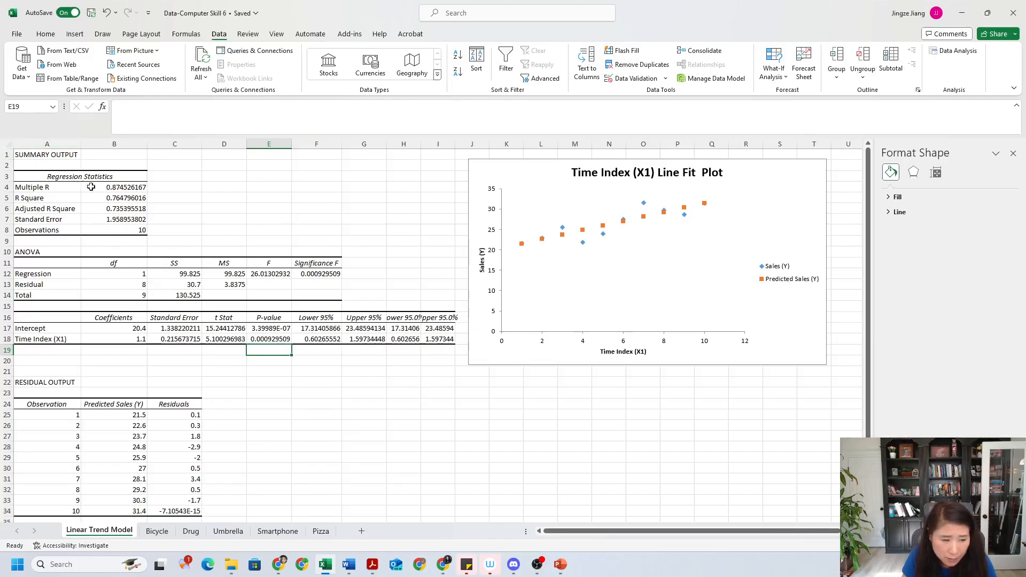
Step: Format the regression statistics from Multiple R to Standard Error (B4:B7) to two decimal places
left_click(9, 144)
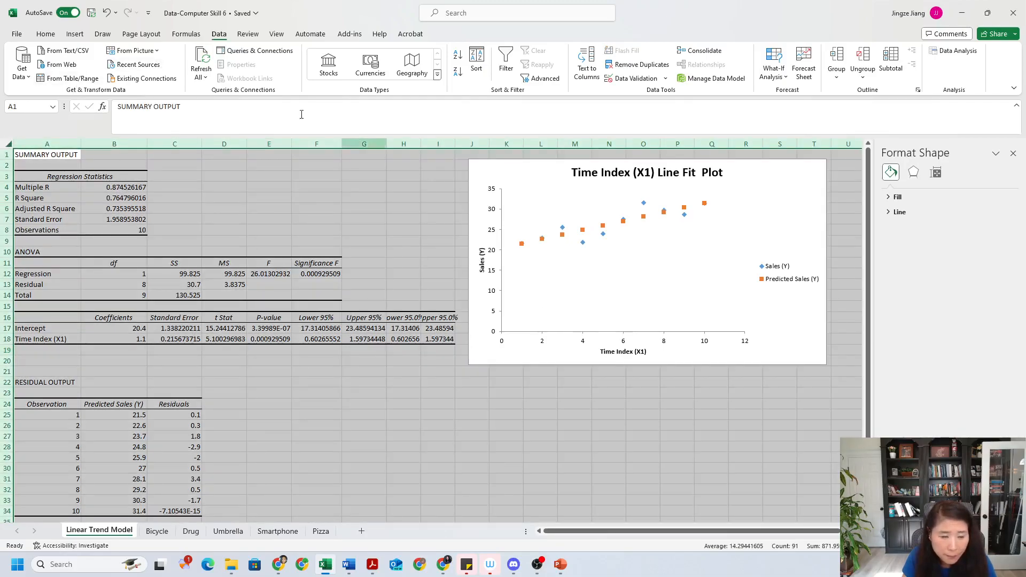
left_click(49, 36)
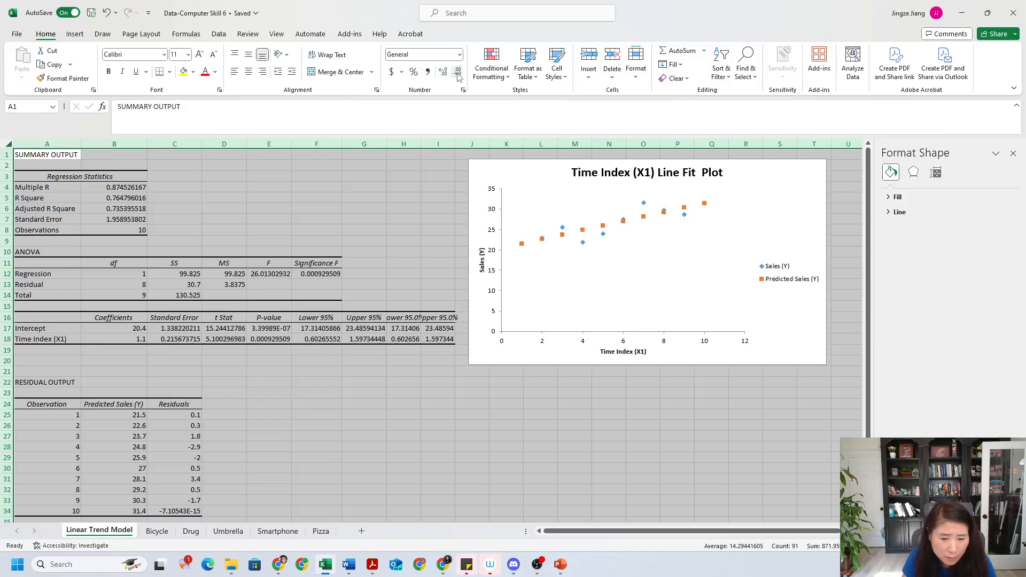
left_click(227, 274)
left_click_drag(111, 189, 117, 219)
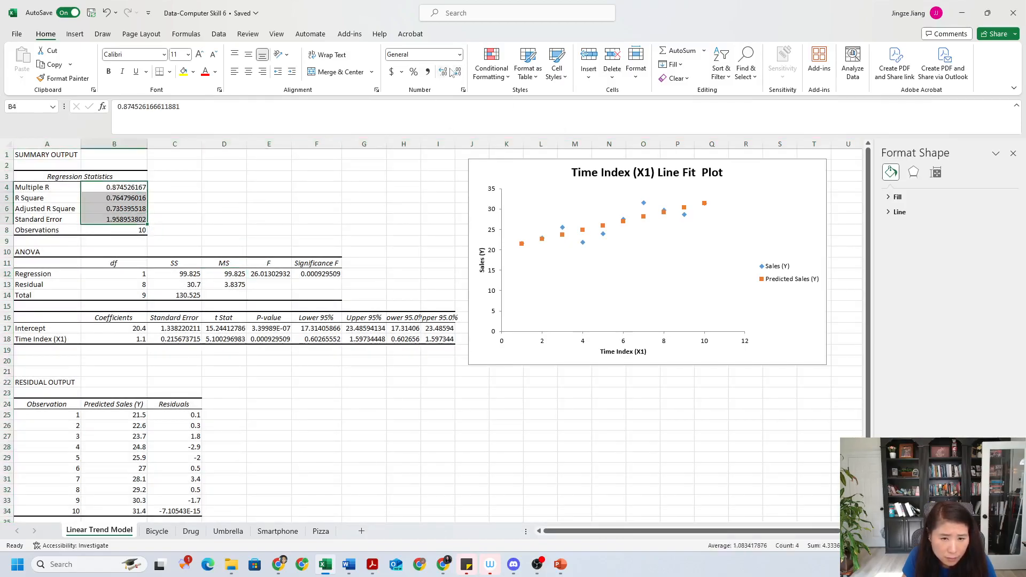
left_click(456, 72)
left_click(457, 72)
left_click(456, 73)
left_click(456, 72)
left_click(456, 72)
left_click(456, 72)
left_click(457, 72)
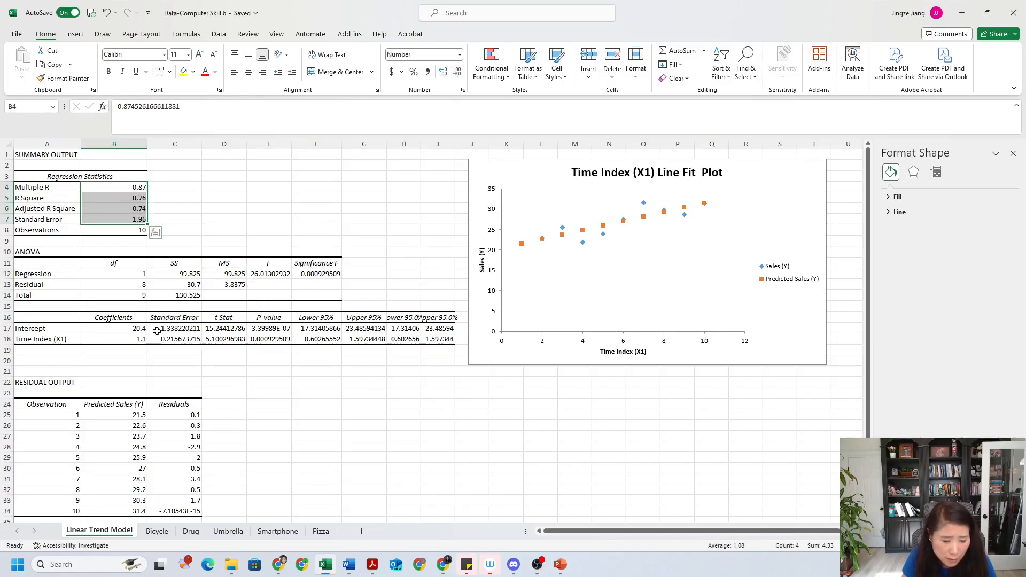
Step: Format the coefficient table's values from Standard Error to Upper 95.0% (C17:I18) to two decimal places
left_click_drag(168, 331, 451, 339)
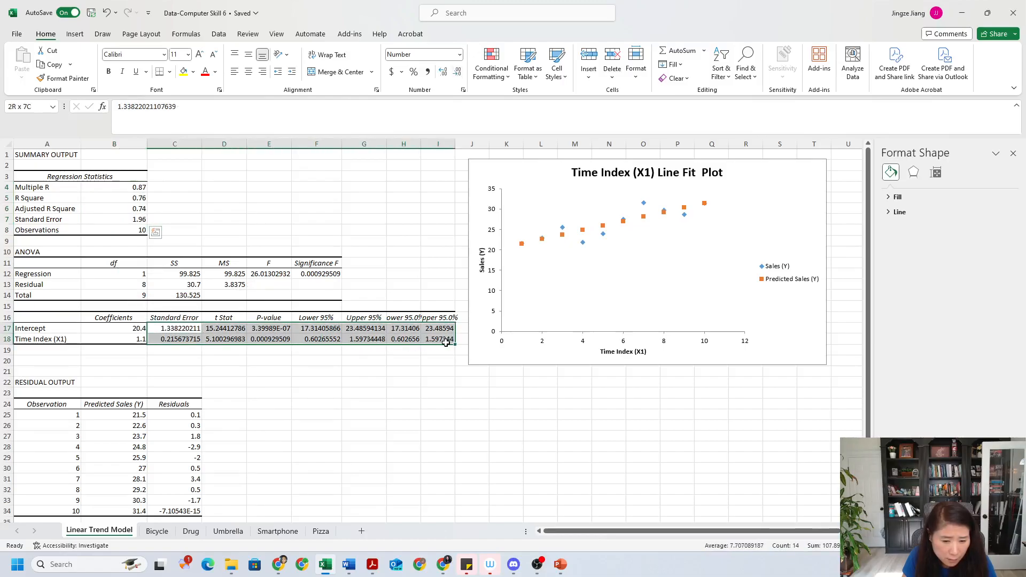
left_click(457, 73)
left_click(457, 72)
left_click(459, 73)
left_click(459, 74)
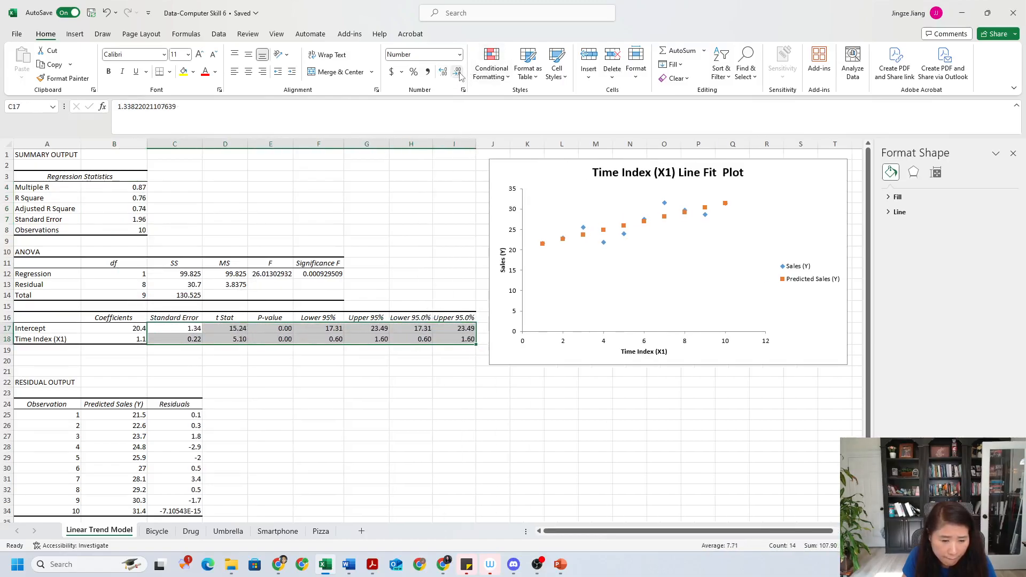
Step: Format the ANOVA table's SS, MS, F and Significance F values (C12:F14) to two decimal places
left_click(273, 275)
left_click_drag(192, 277, 336, 297)
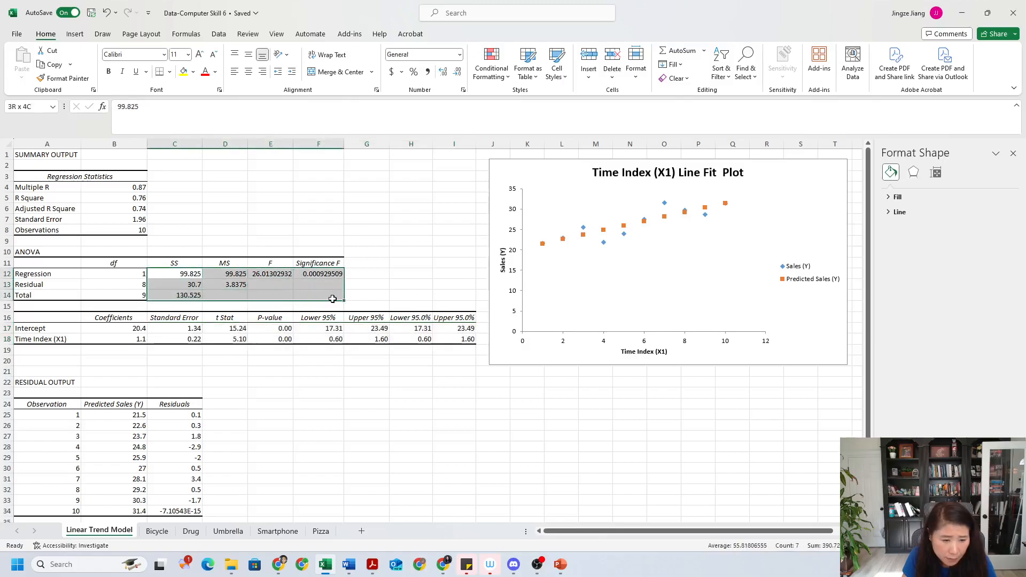
left_click(458, 72)
left_click(458, 72)
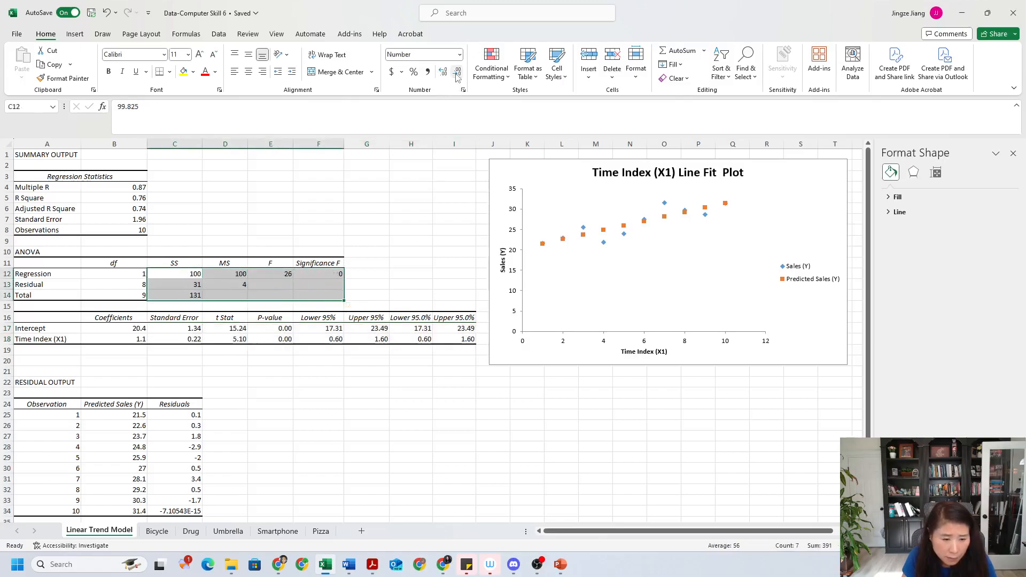
left_click(442, 73)
left_click(114, 176)
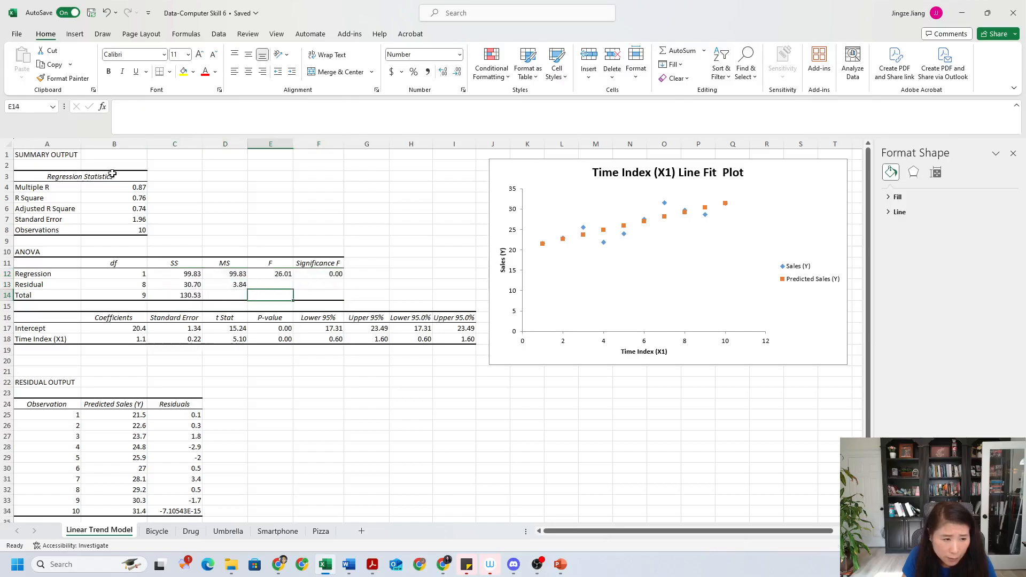
Step: Autofit columns A to I of the regression output to their contents
left_click_drag(47, 144, 447, 143)
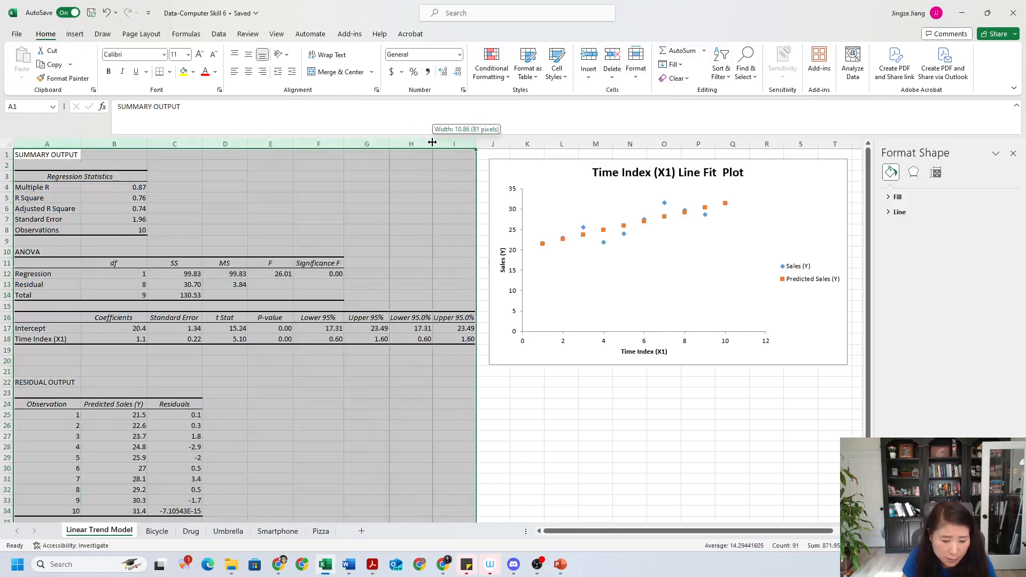
double_click(433, 144)
left_click(371, 284)
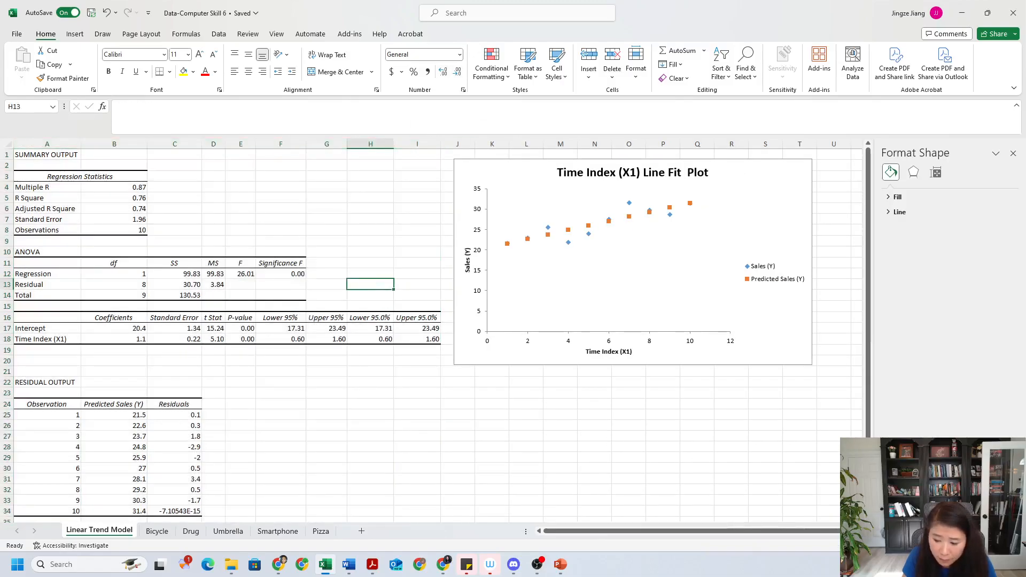
Step: Enter the trend equation "yhat=20.4+1.1X" as text in cell E4 of the regression output
scroll(785, 473, "up", 3, "ctrl")
scroll(426, 422, "up", 2)
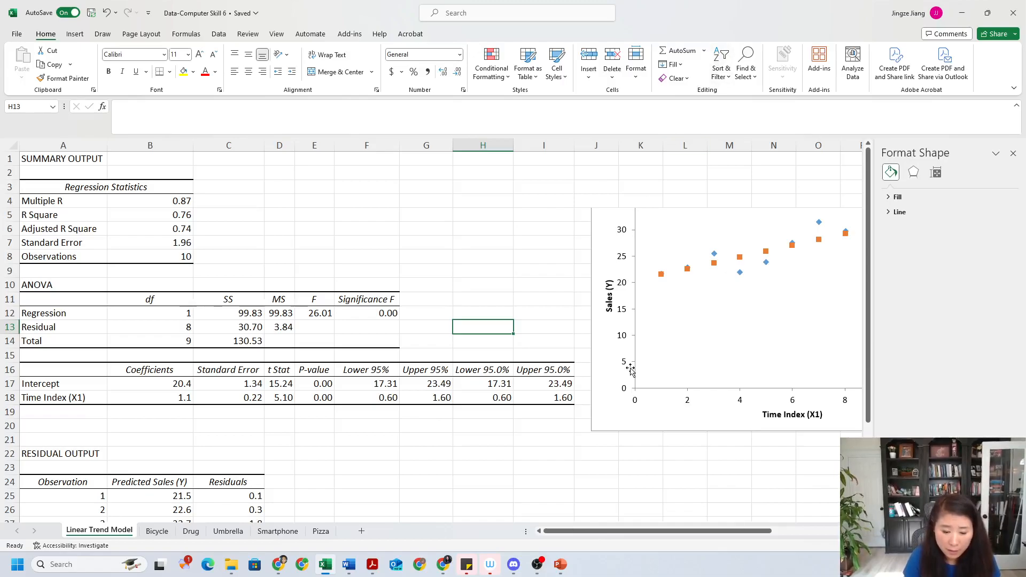
left_click(658, 439)
left_click(618, 246)
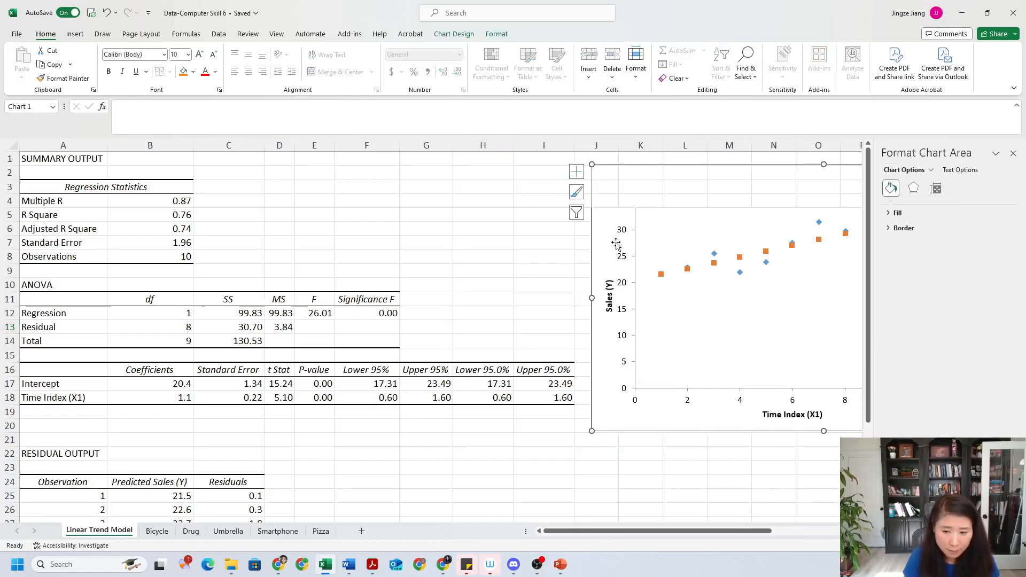
left_click(526, 228)
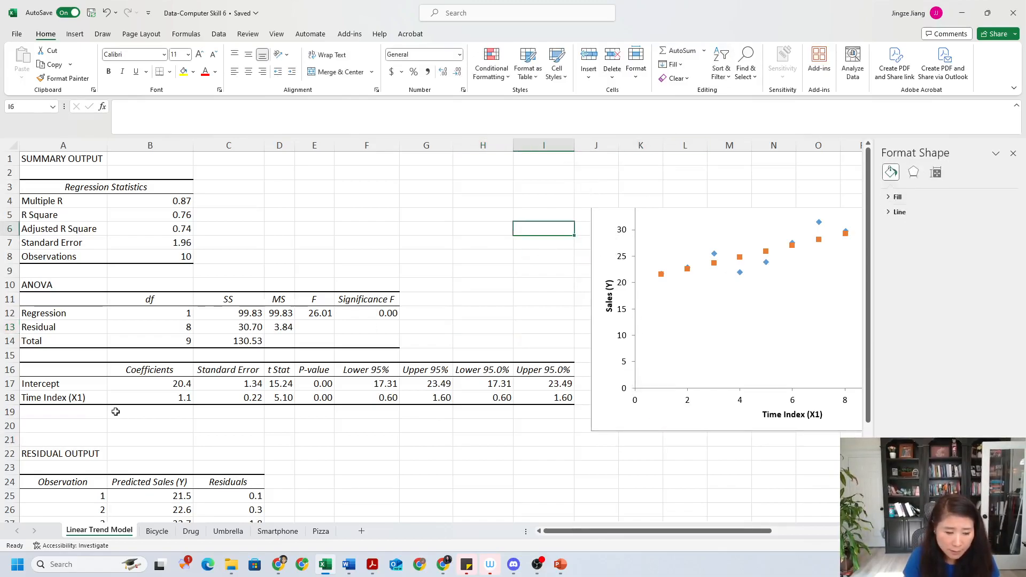
left_click(160, 428)
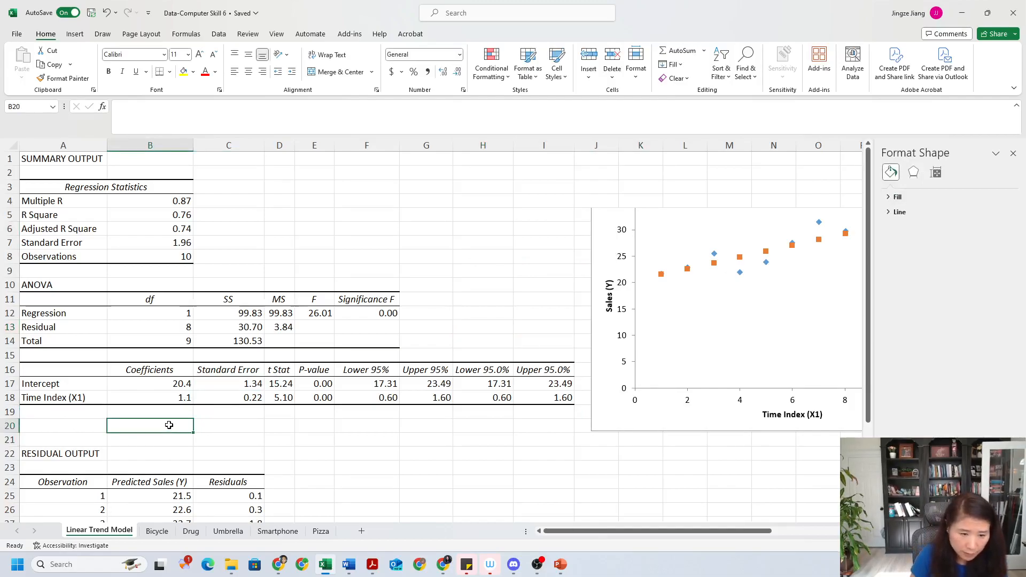
left_click(323, 201)
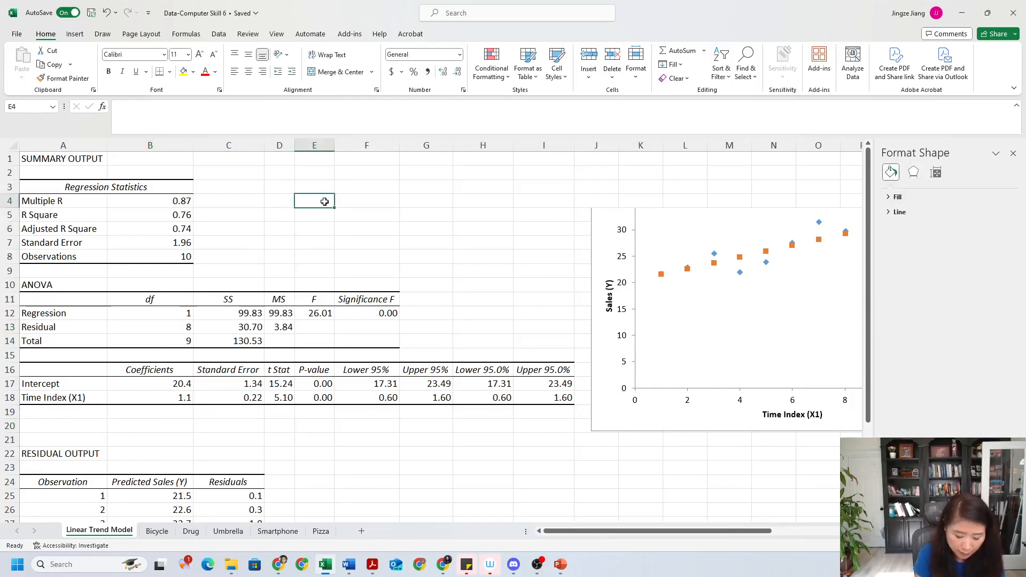
type("yhat=")
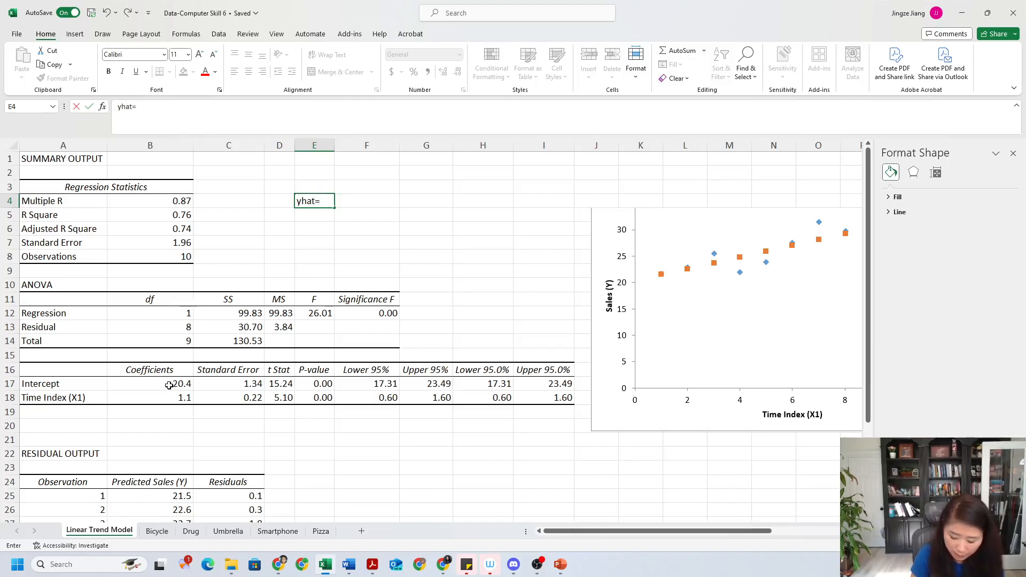
type("20.")
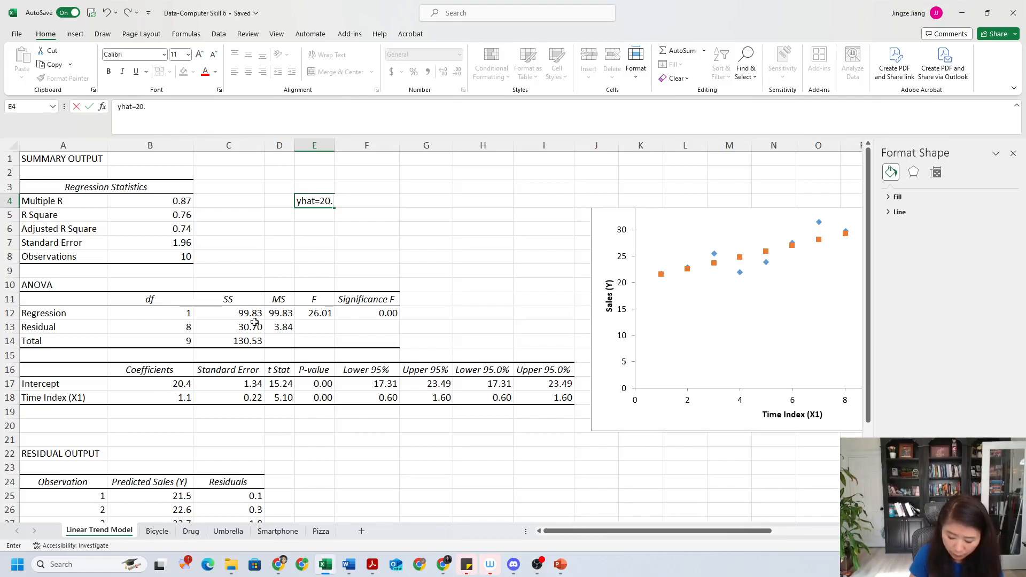
type("4+")
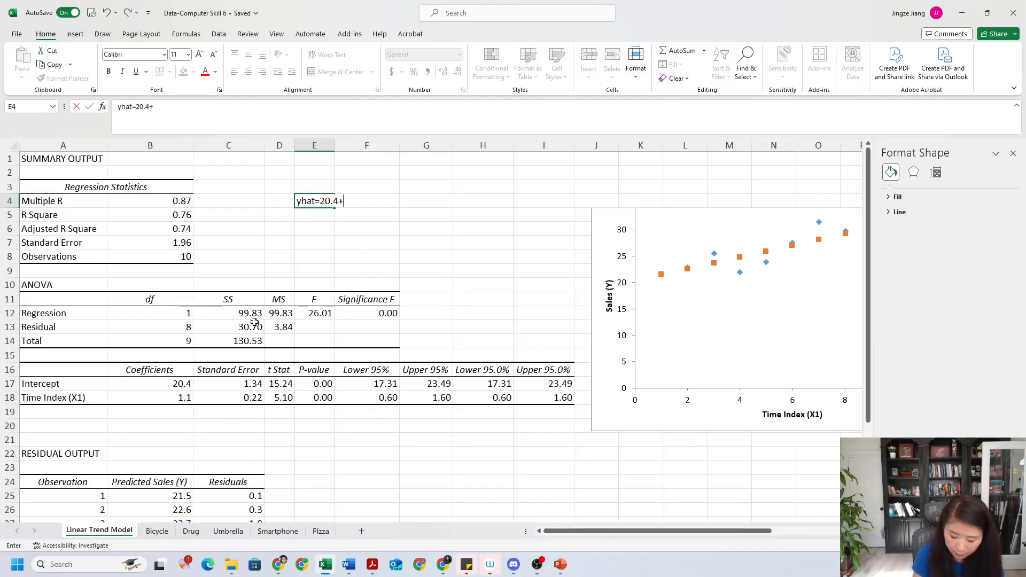
type("1.1")
key("Caps_Lock")
type("X")
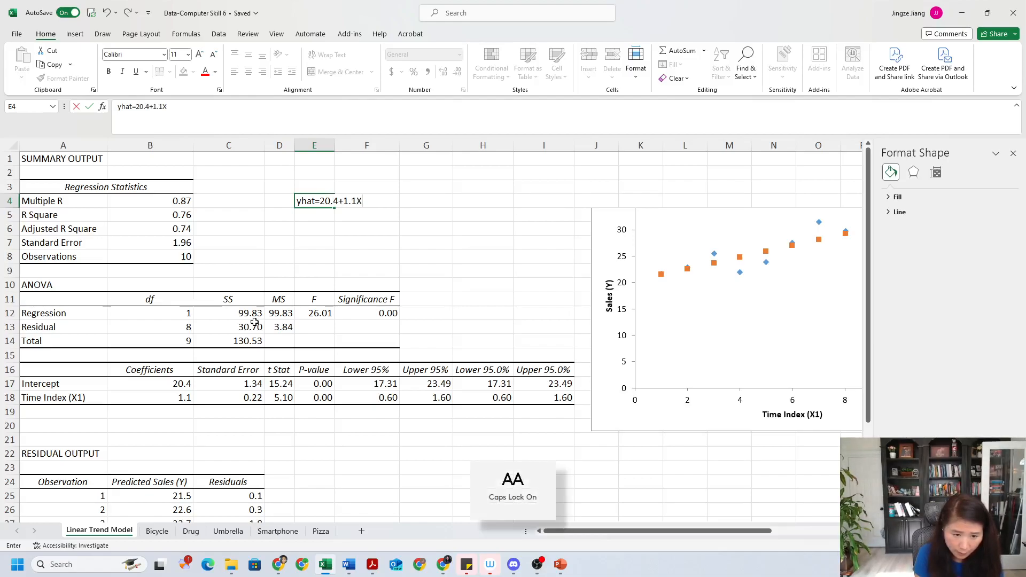
key("Caps_Lock")
key("Return")
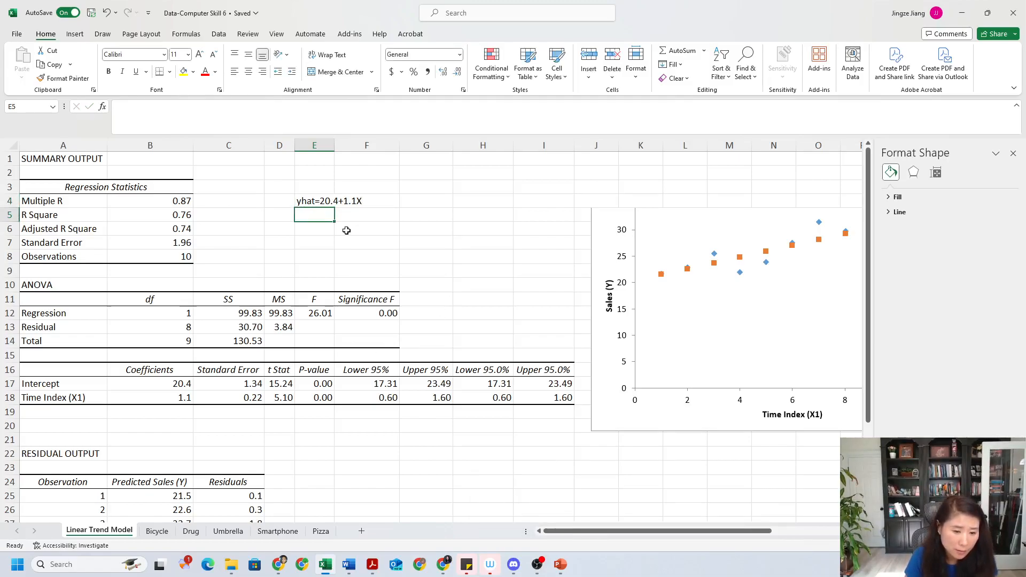
Step: Compare the trend equation in E4 with the sales and time index columns on the Bicycle sheet
left_click(316, 200)
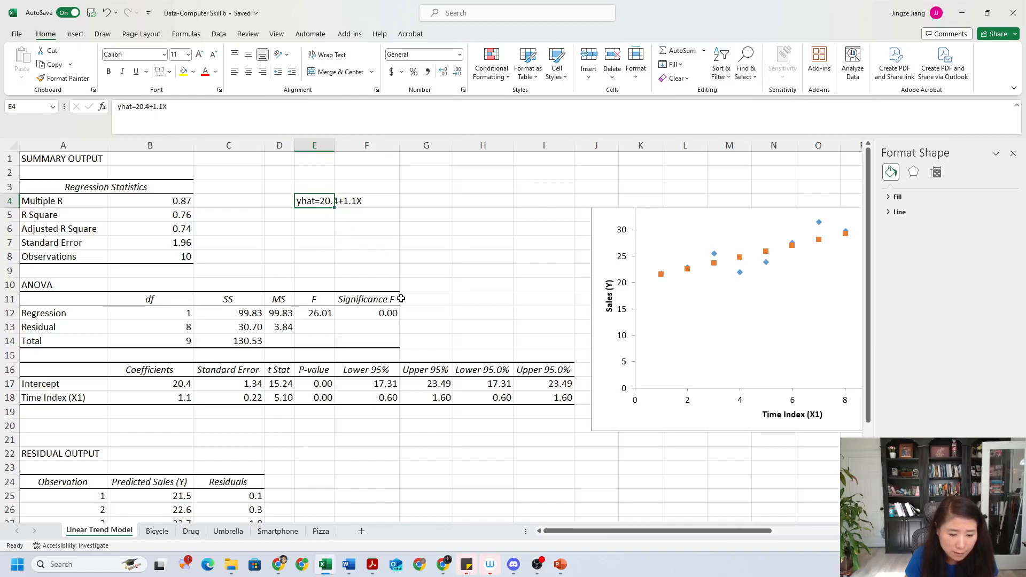
left_click(304, 242)
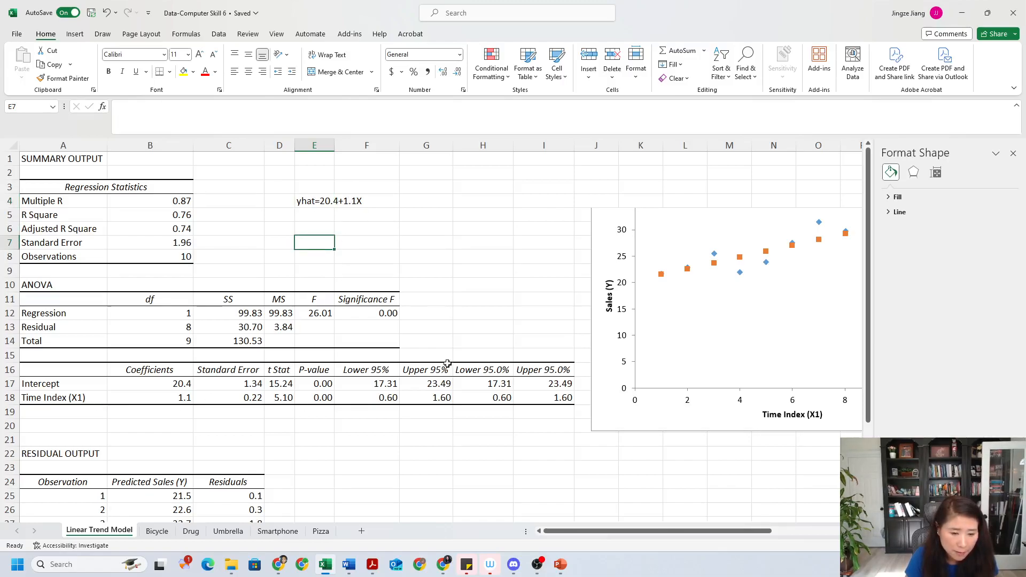
left_click(157, 531)
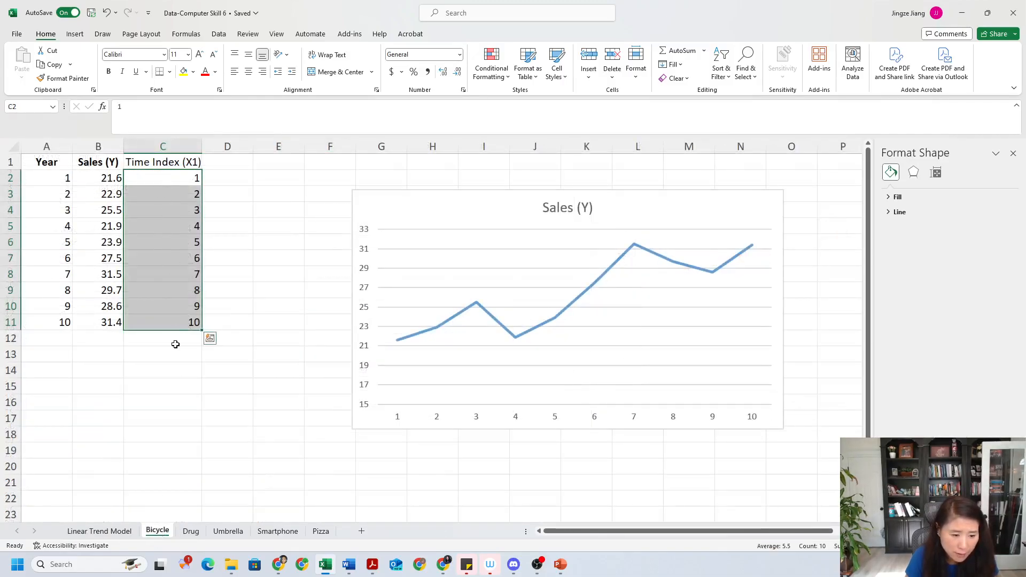
left_click(107, 531)
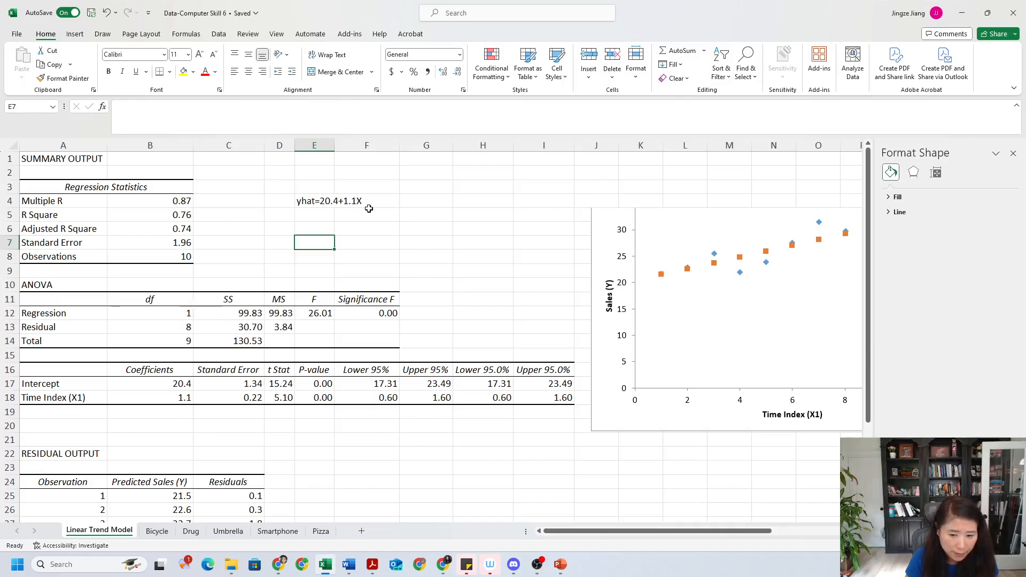
left_click(157, 531)
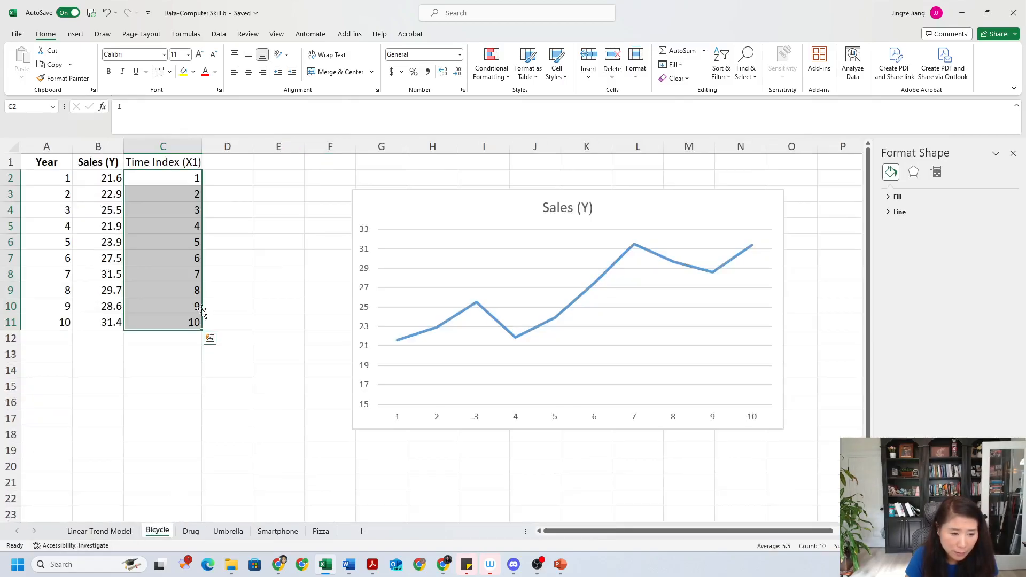
left_click(85, 163)
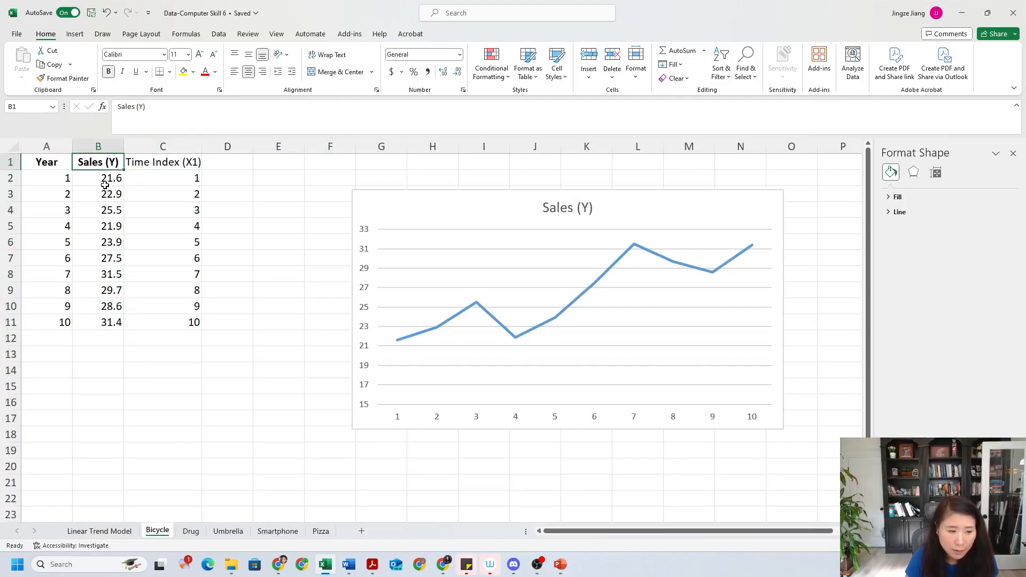
left_click(99, 530)
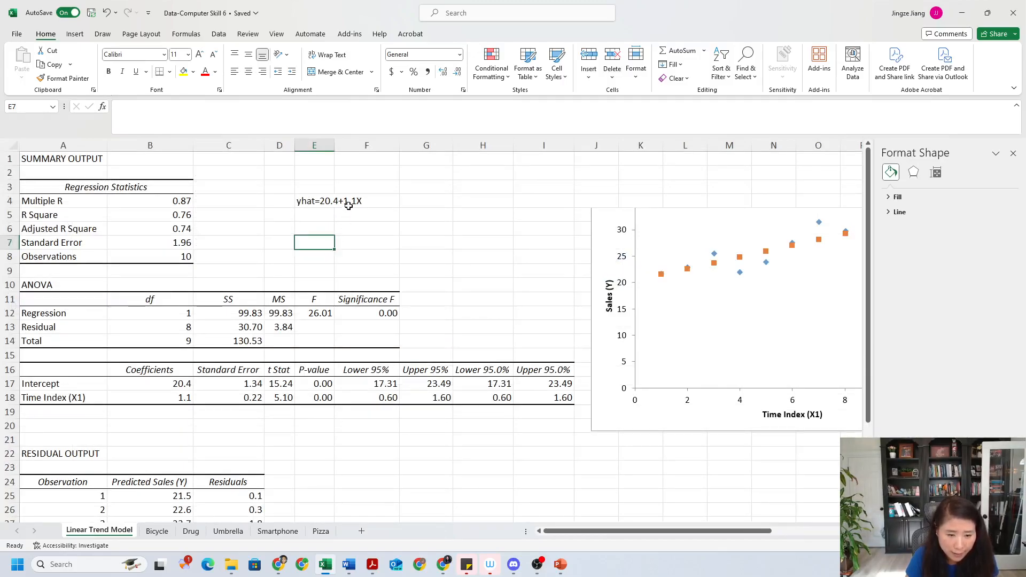
left_click(397, 246)
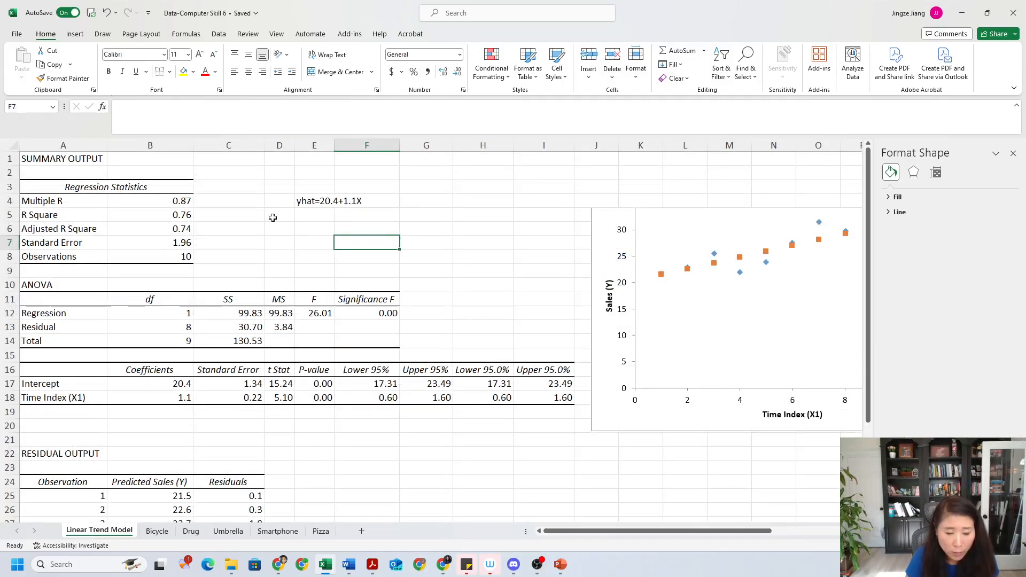
left_click(357, 199)
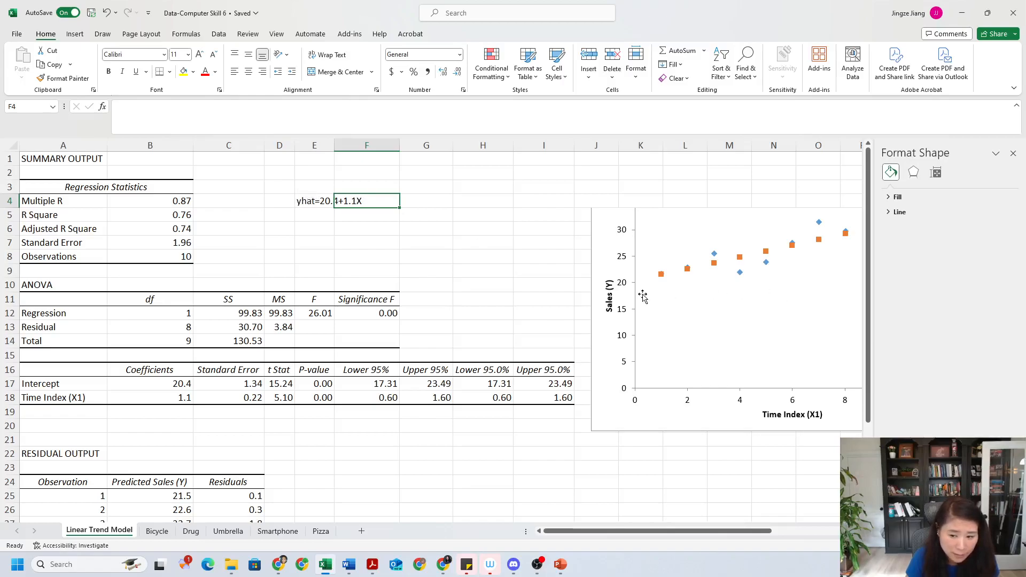
Step: Check the time index on the Bicycle sheet and calculate the year 15 forecast in E6 of Linear Trend Model with =20.4+1.1*15
left_click(324, 222)
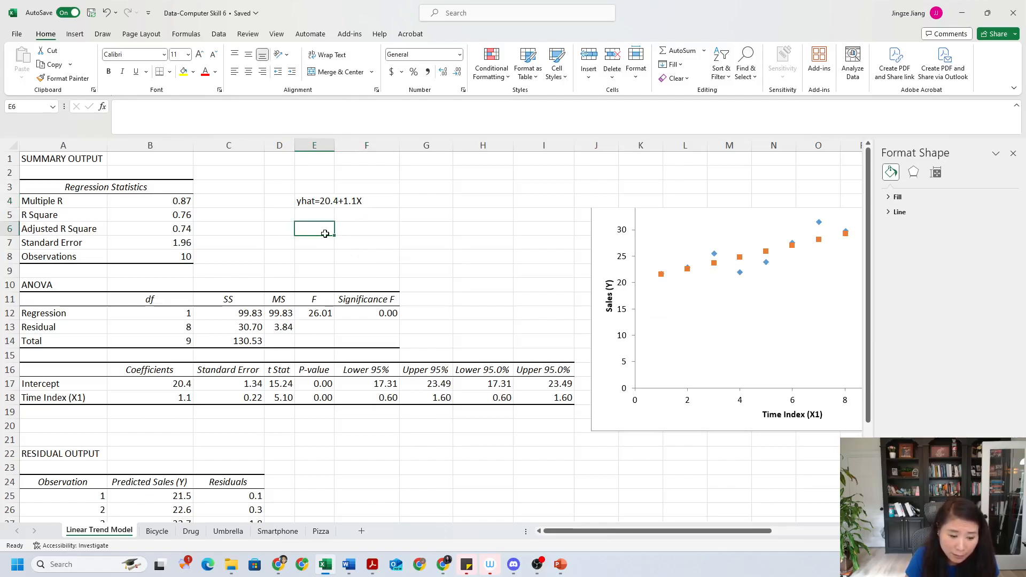
key("ctrl+Page_Down")
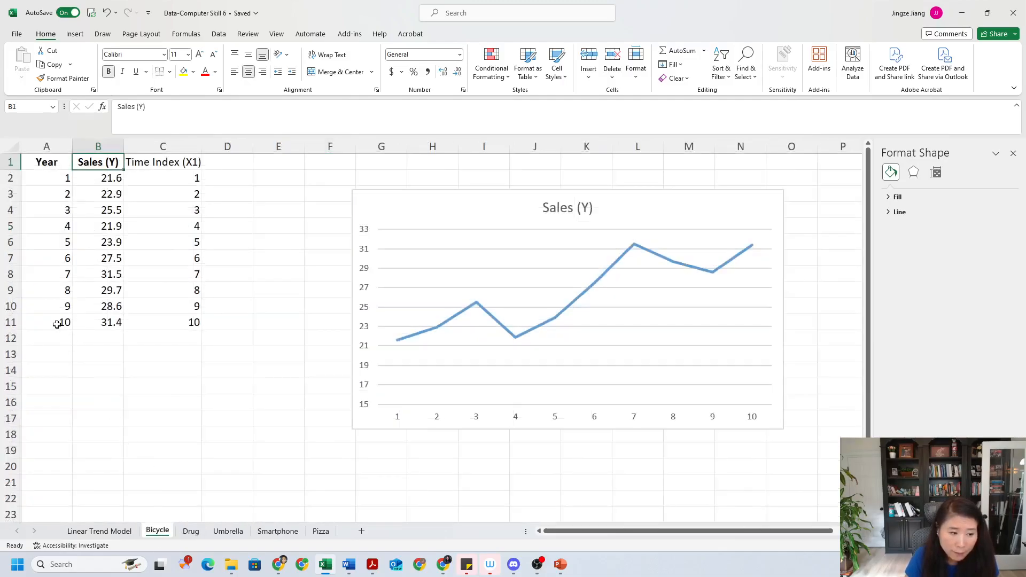
left_click(57, 324)
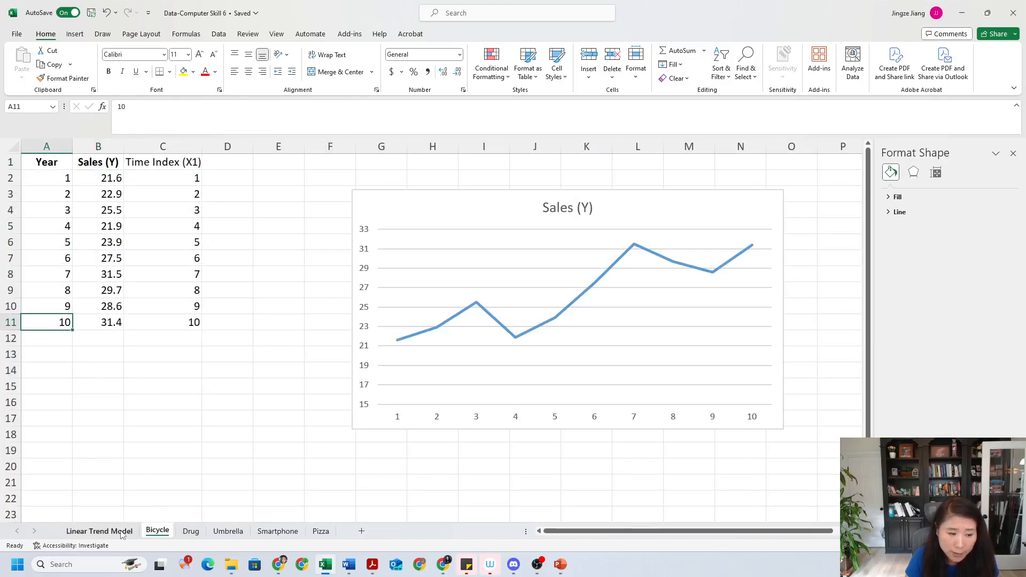
left_click(182, 189)
left_click_drag(180, 179, 176, 326)
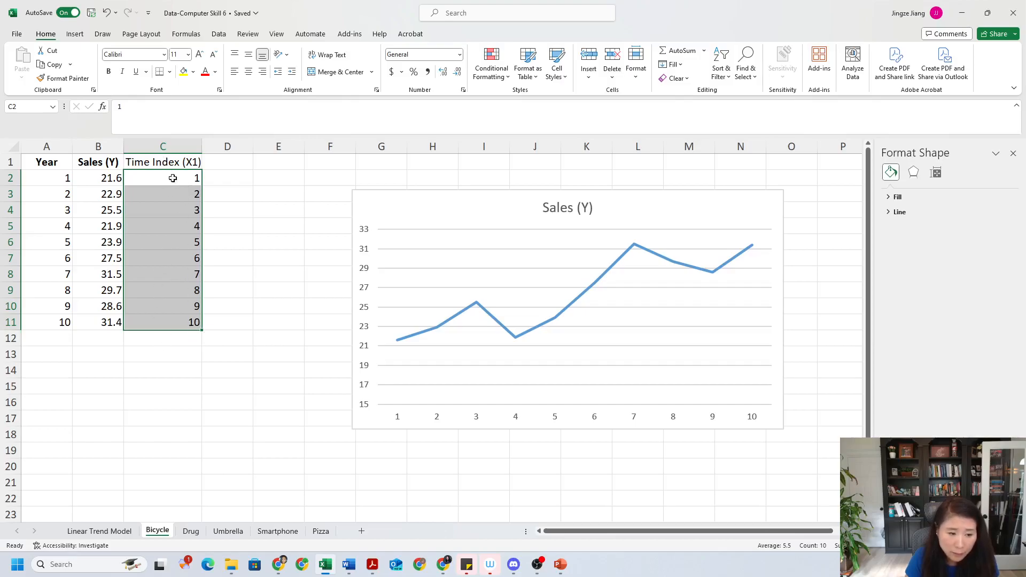
left_click(116, 533)
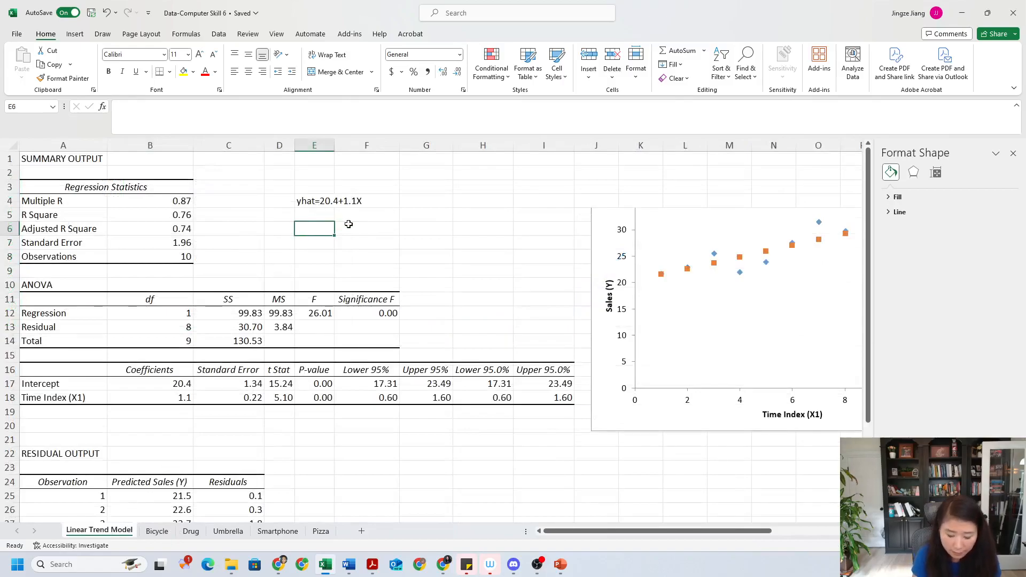
type("=20.4+1.1*15")
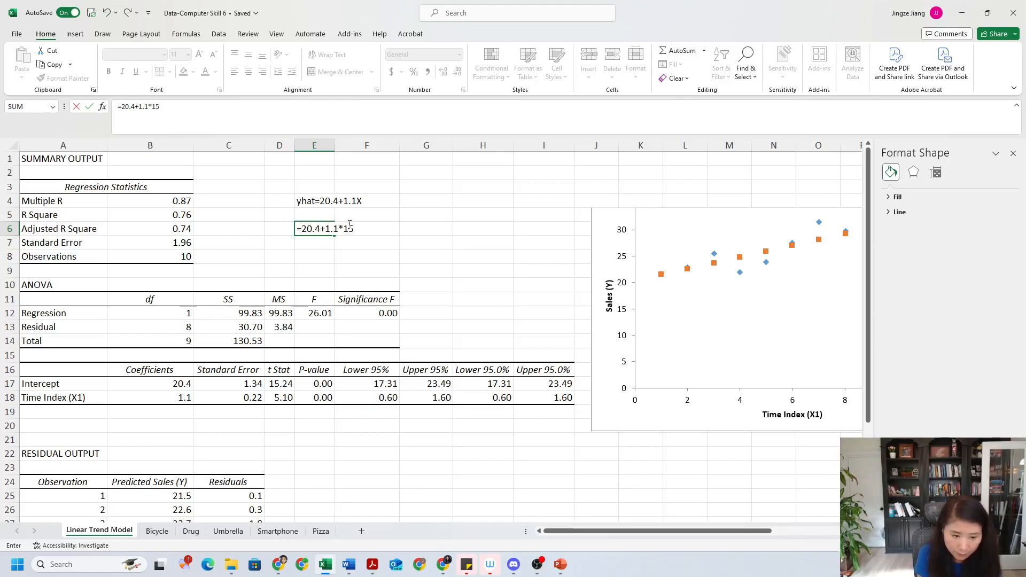
key("Return")
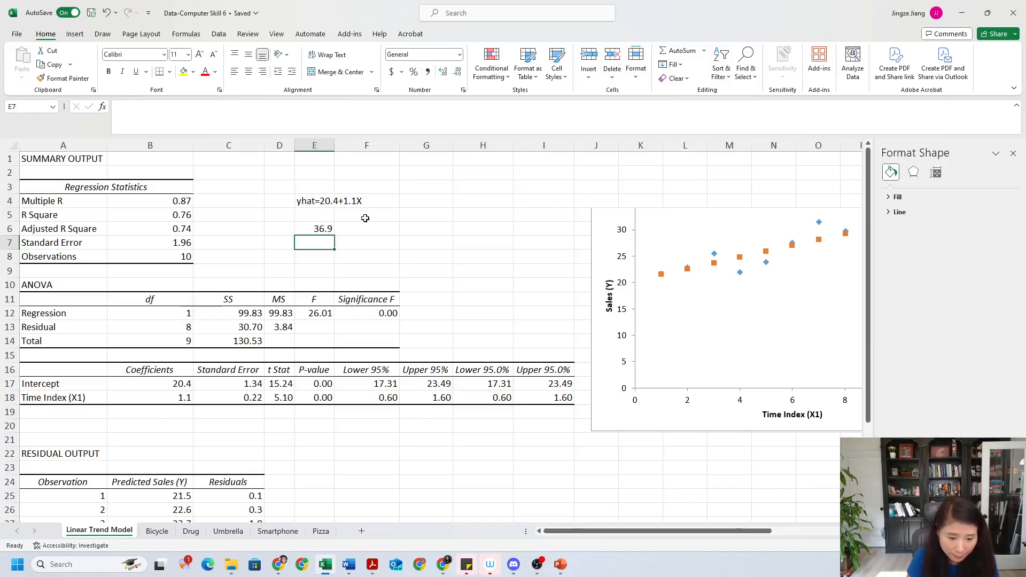
left_click(338, 238)
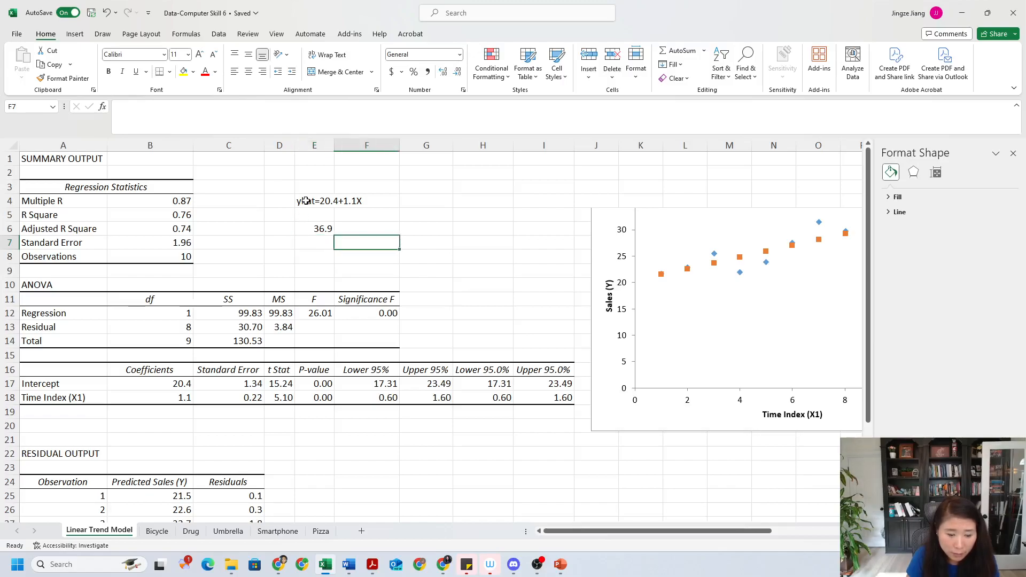
left_click(158, 400)
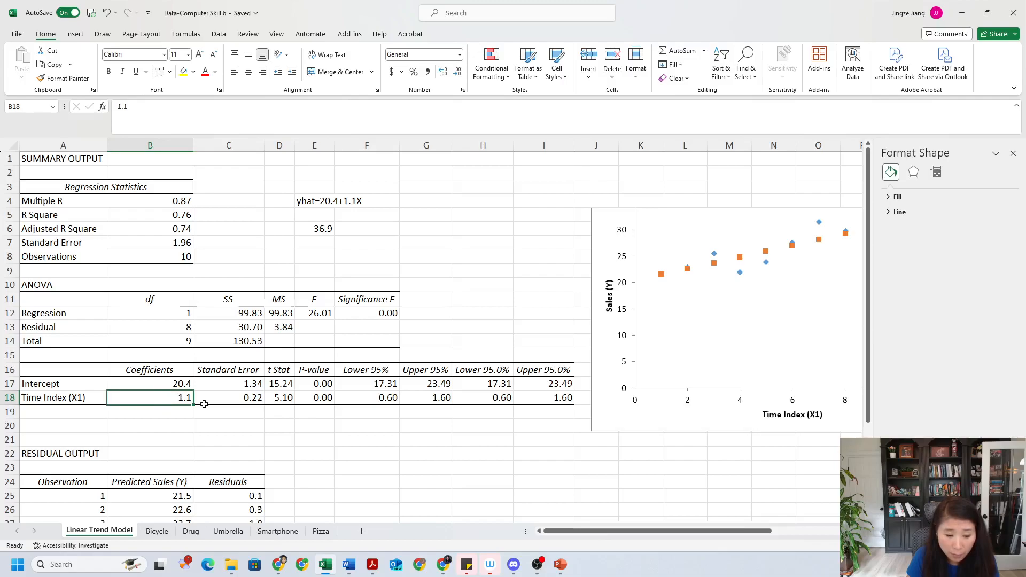
left_click(315, 230)
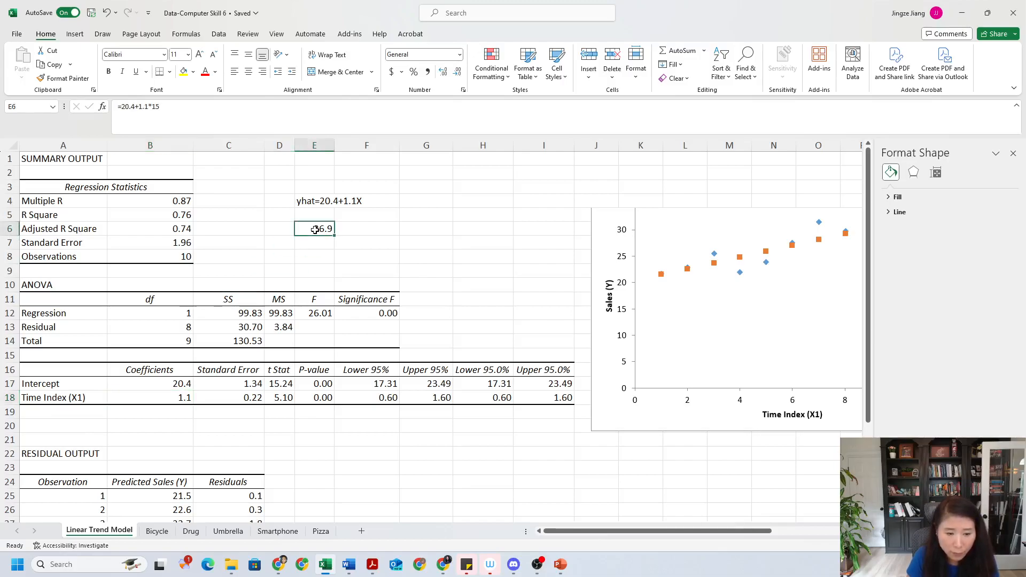